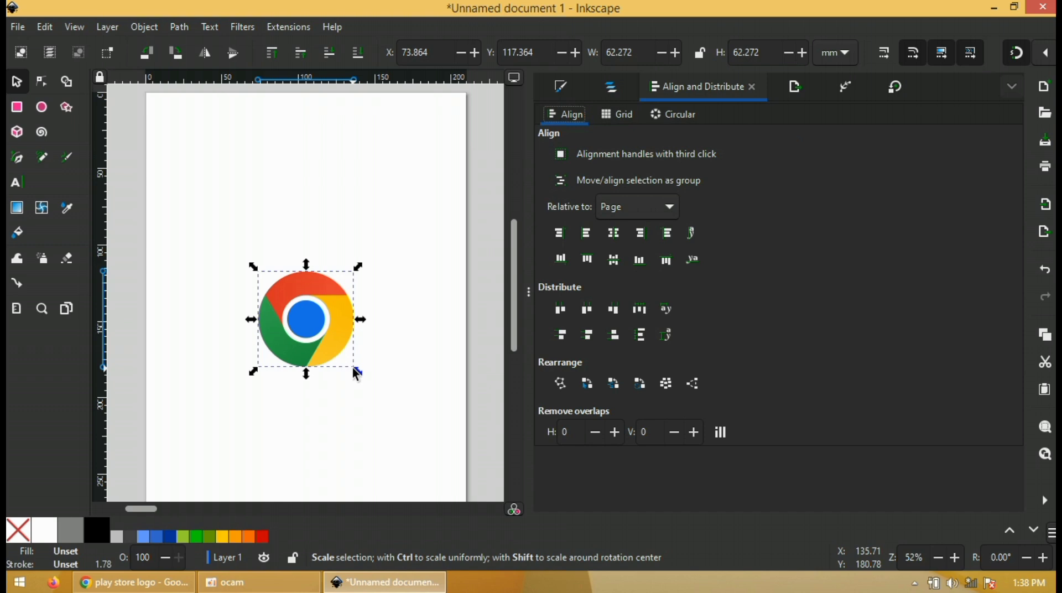
Step: Enlarge the Chrome logo image about its centre to about 109 mm wide and draw a circle matching its outer edge
{"action": "left_click_drag", "start_coordinate": [354, 368], "coordinate": [400, 403]}
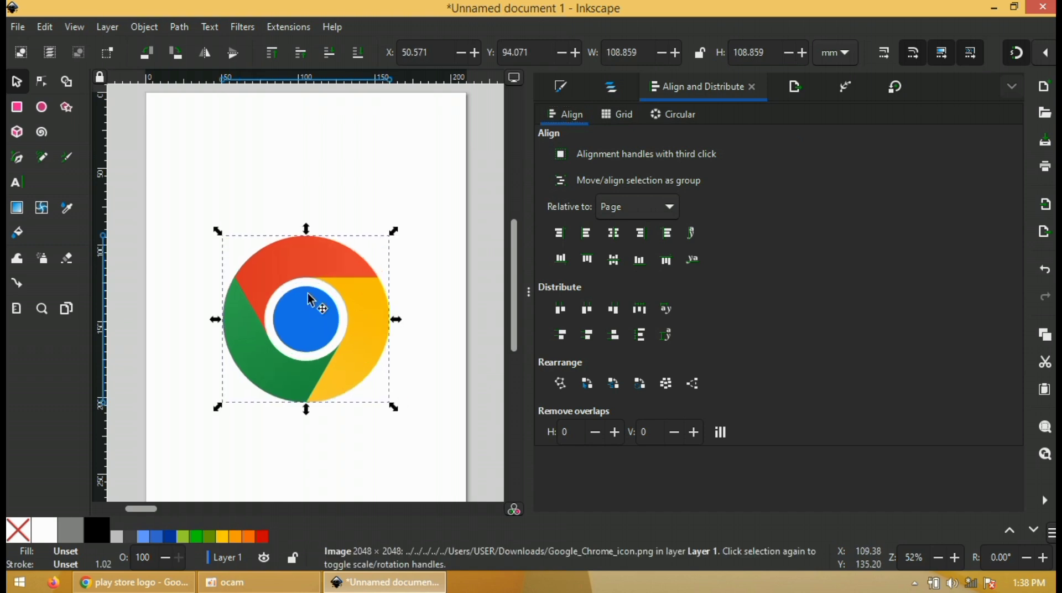
{"action": "left_click", "coordinate": [40, 109]}
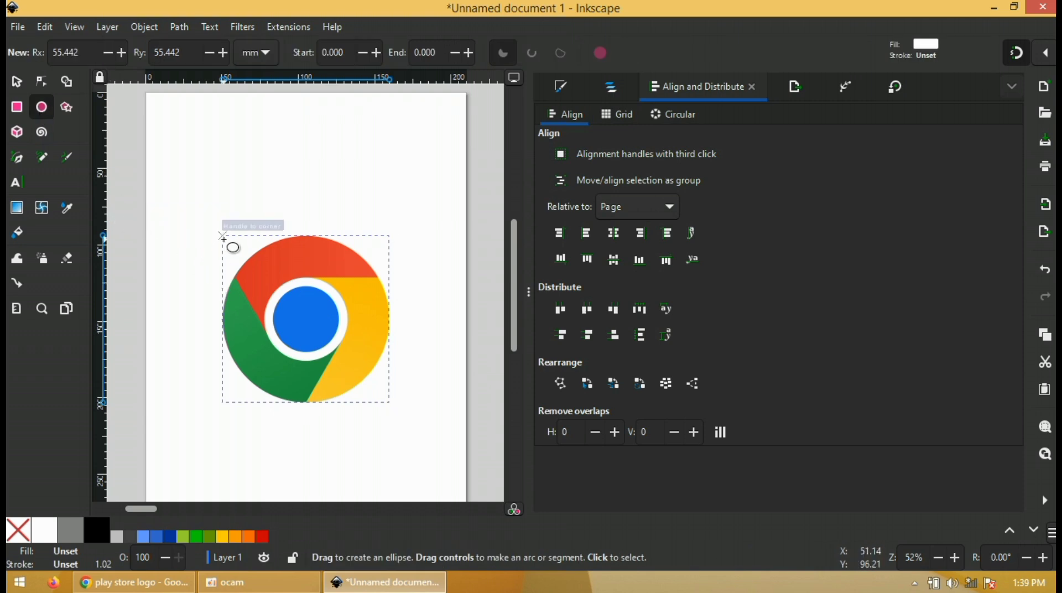
{"action": "key", "text": "ctrl"}
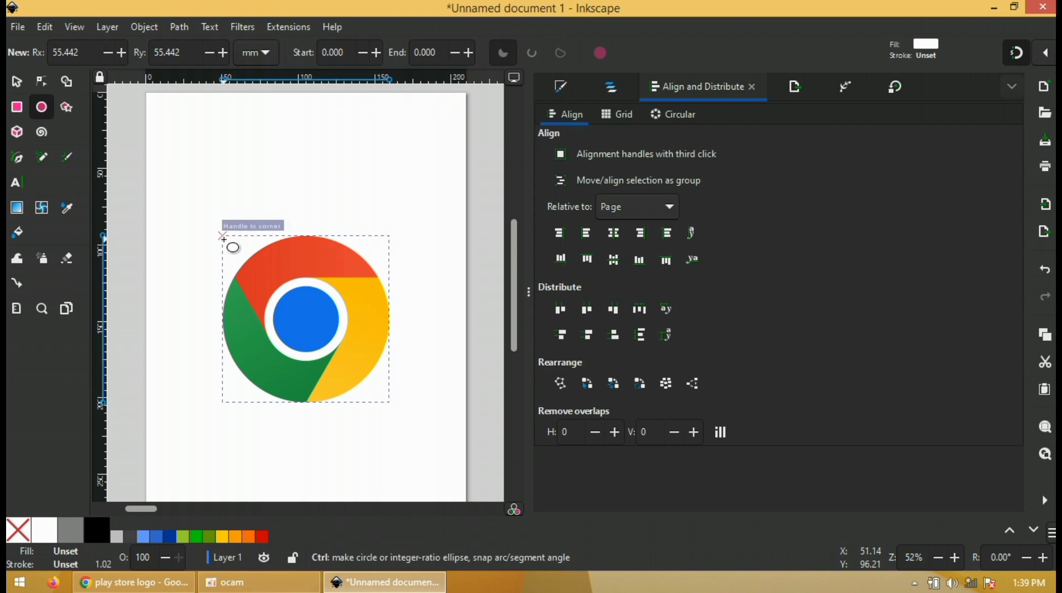
{"action": "left_click_drag", "start_coordinate": [223, 238], "coordinate": [388, 401]}
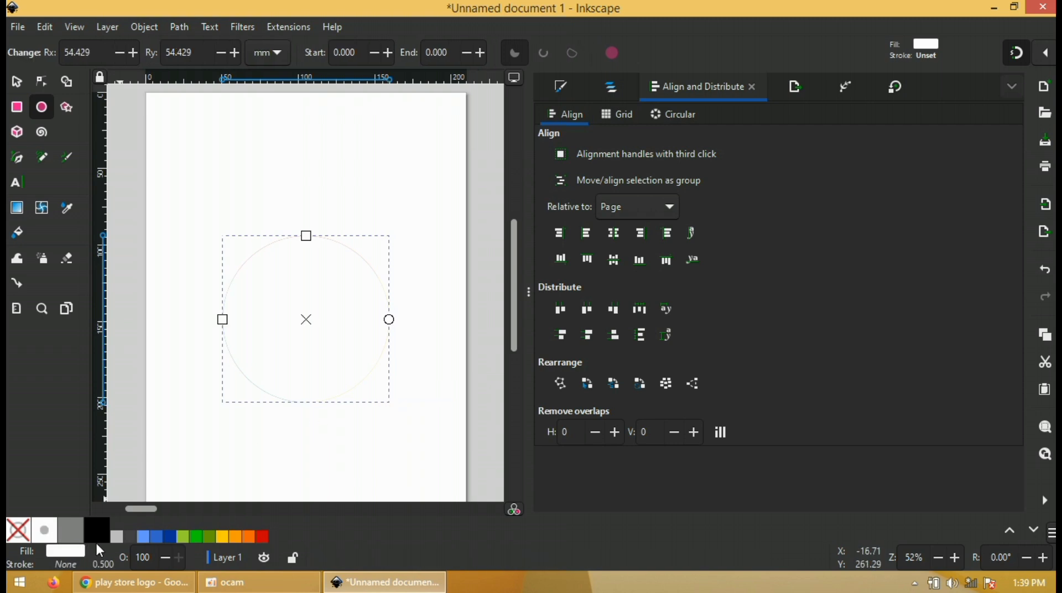
Step: Give the circle no fill and a black stroke 0.25 mm wide
{"action": "left_click", "coordinate": [100, 532]}
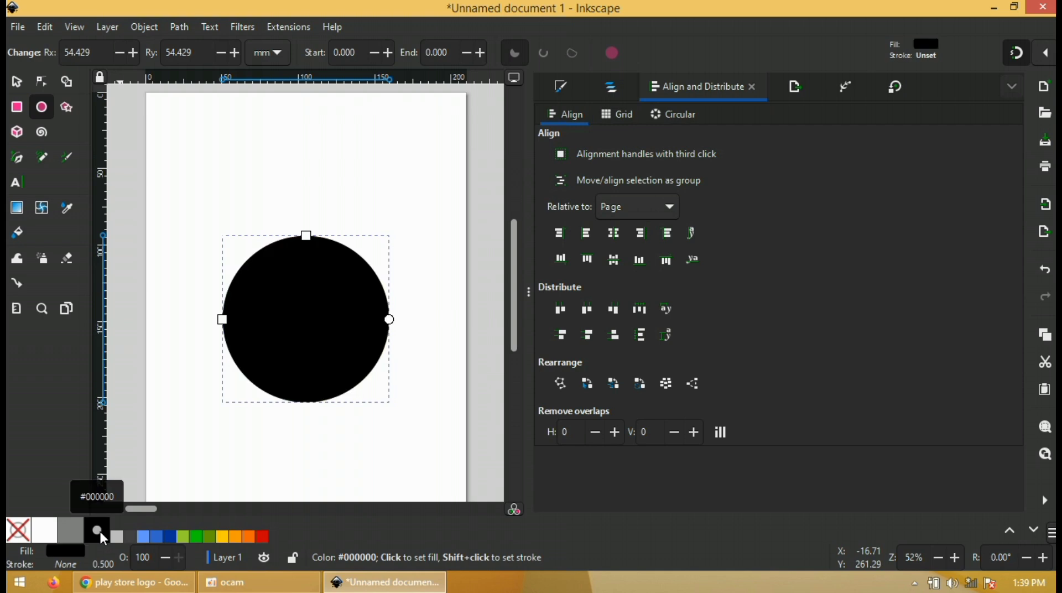
{"action": "right_click", "coordinate": [108, 569]}
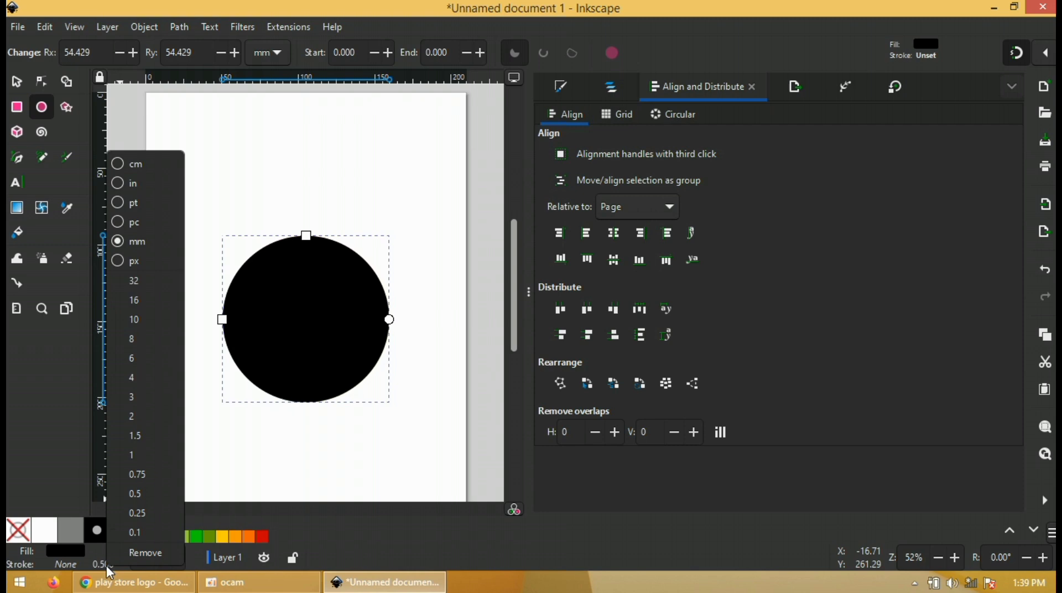
{"action": "left_click", "coordinate": [147, 517]}
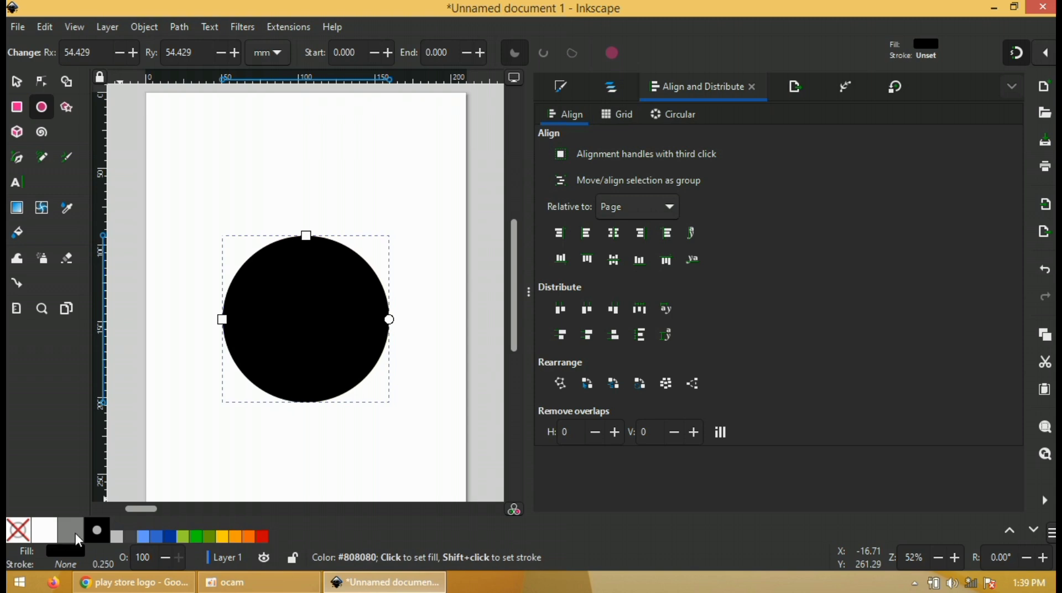
{"action": "left_click", "coordinate": [18, 530]}
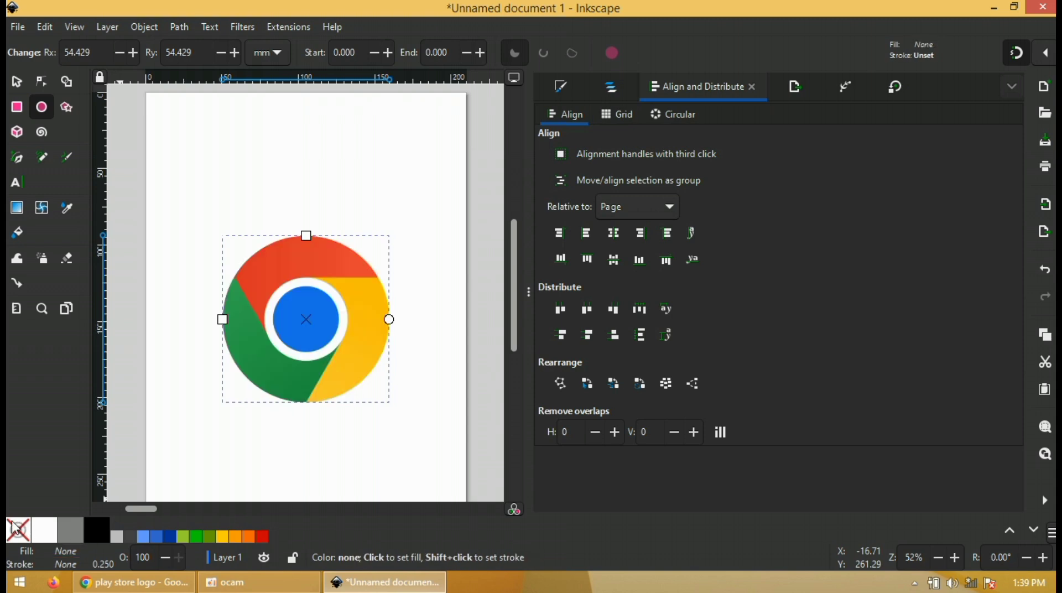
{"action": "left_click", "coordinate": [93, 539], "text": "shift"}
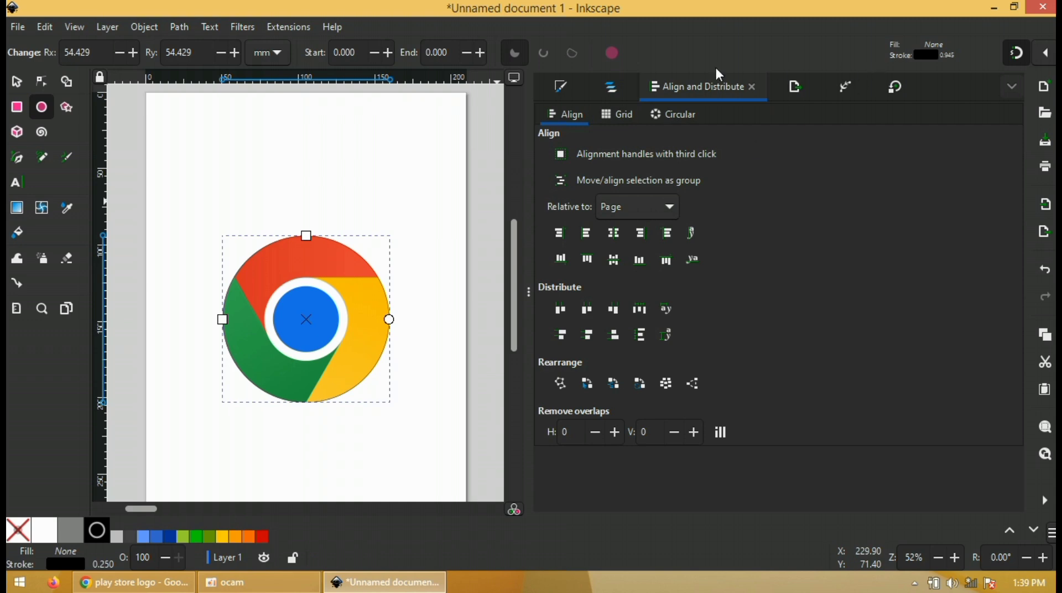
Step: Duplicate the circle twice, scaling the copies concentrically to about 54.4 mm for the white ring's edge and 43.3 mm for the blue disc
{"action": "left_click", "coordinate": [15, 84]}
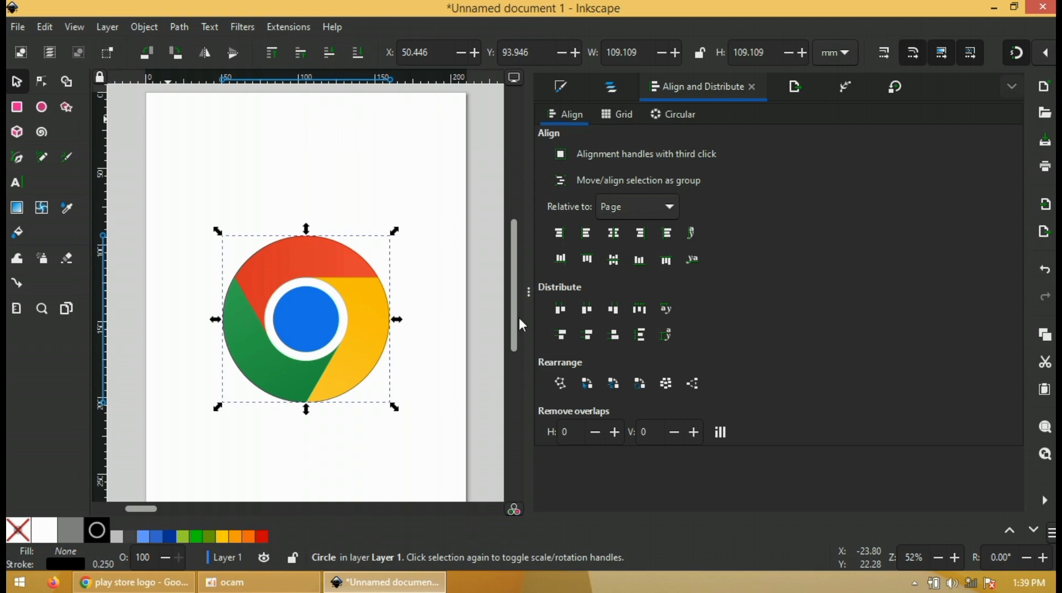
{"action": "key", "text": "ctrl"}
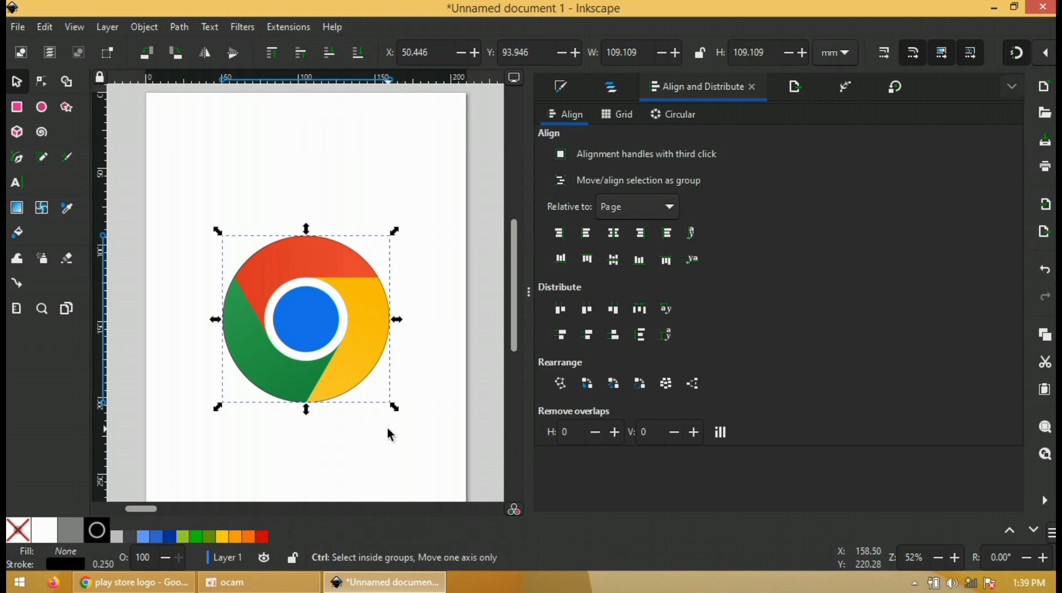
{"action": "key", "text": "ctrl"}
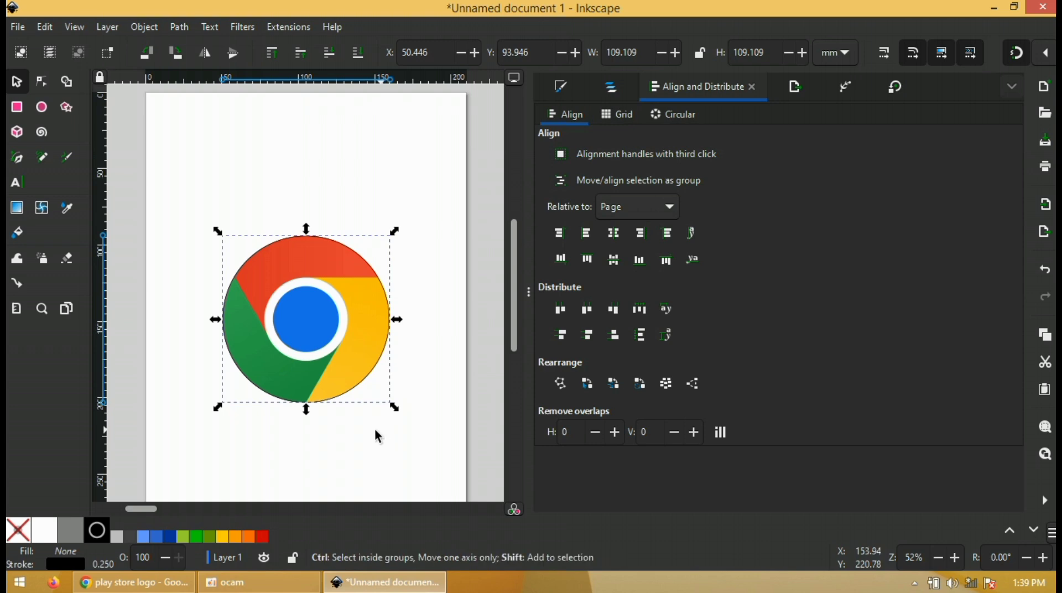
{"action": "left_click_drag", "start_coordinate": [305, 405], "coordinate": [304, 369]}
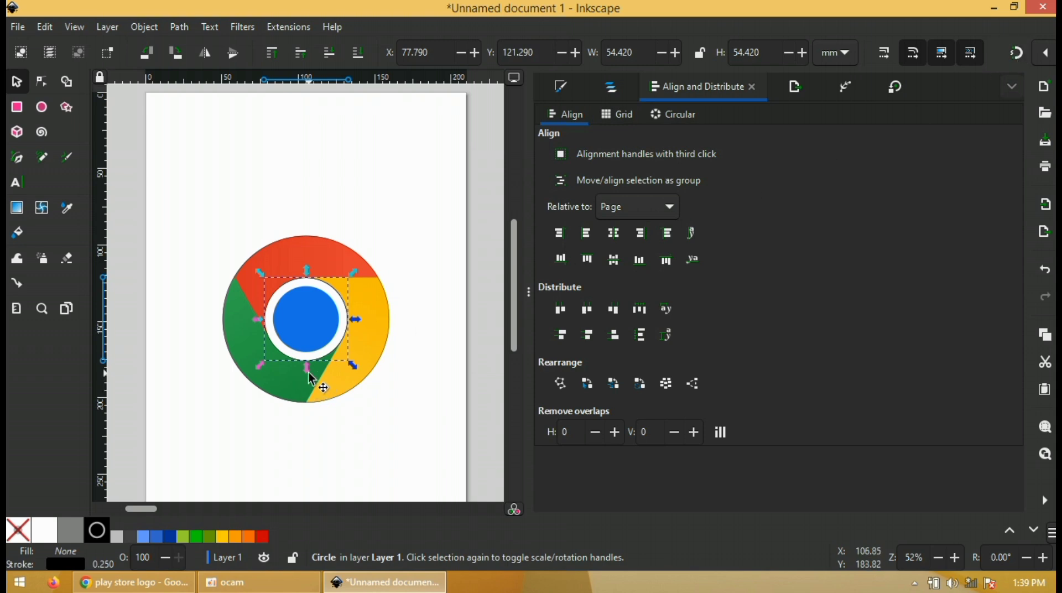
{"action": "left_click_drag", "start_coordinate": [307, 370], "coordinate": [304, 362]}
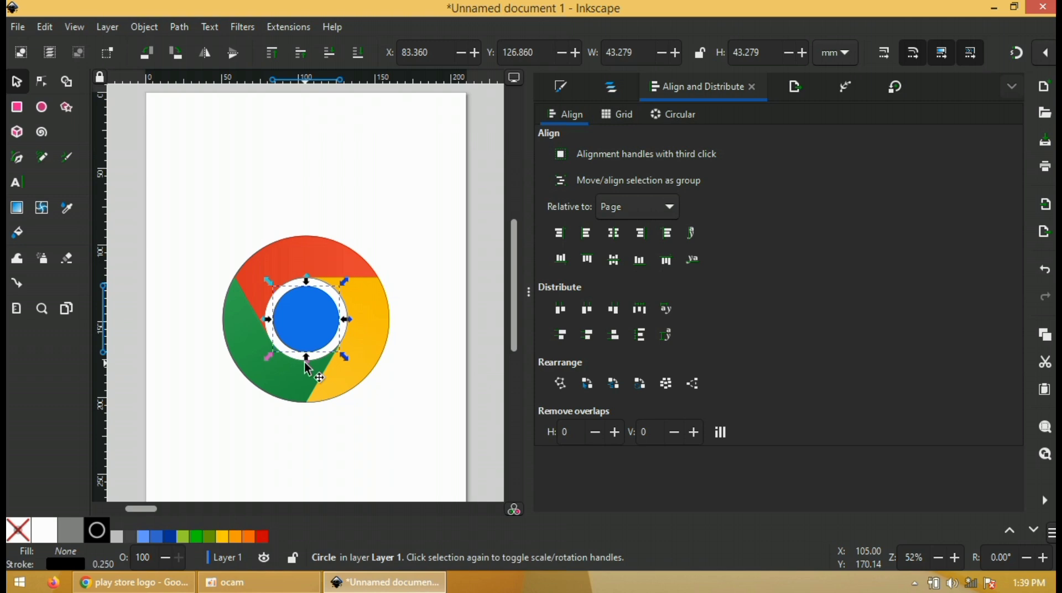
Step: Draw a horizontal straight line about 84 mm long from the top of the white ring's circle rightward past the logo
{"action": "left_click", "coordinate": [380, 426]}
{"action": "left_click", "coordinate": [16, 158]}
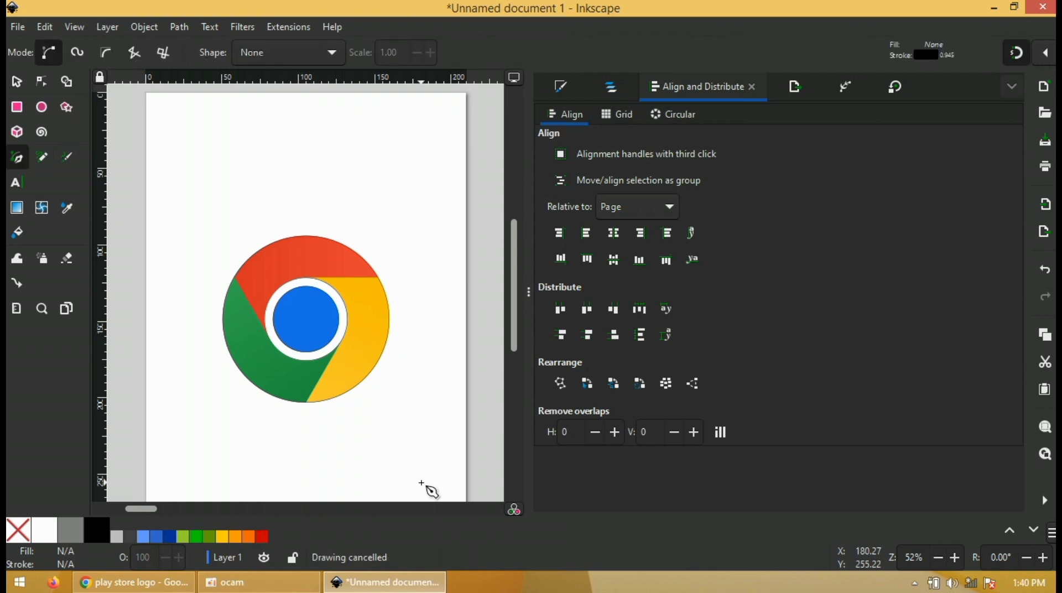
{"action": "left_click", "coordinate": [307, 280]}
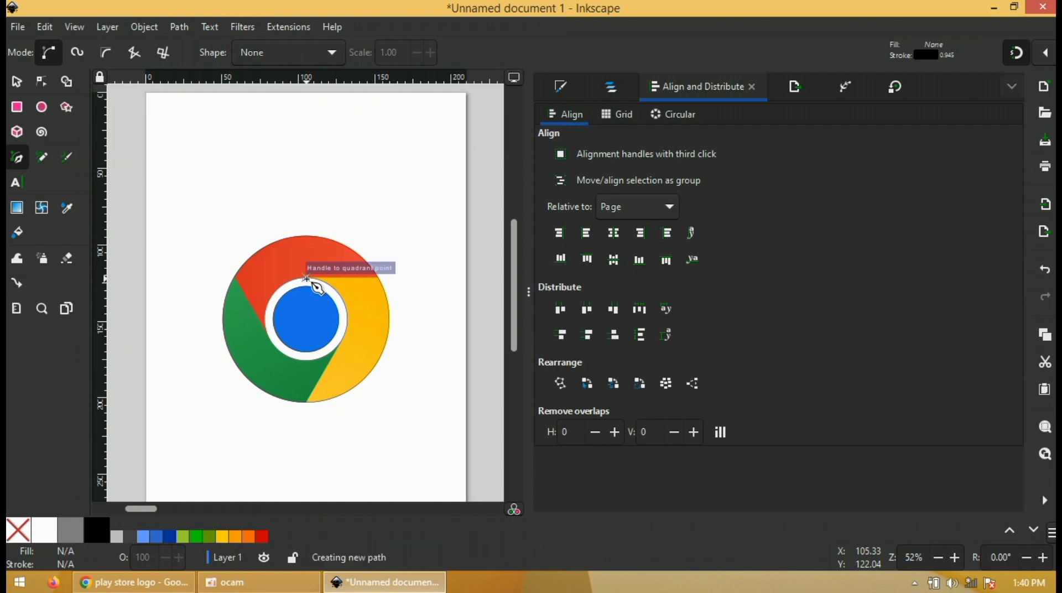
{"action": "left_click", "coordinate": [435, 283]}
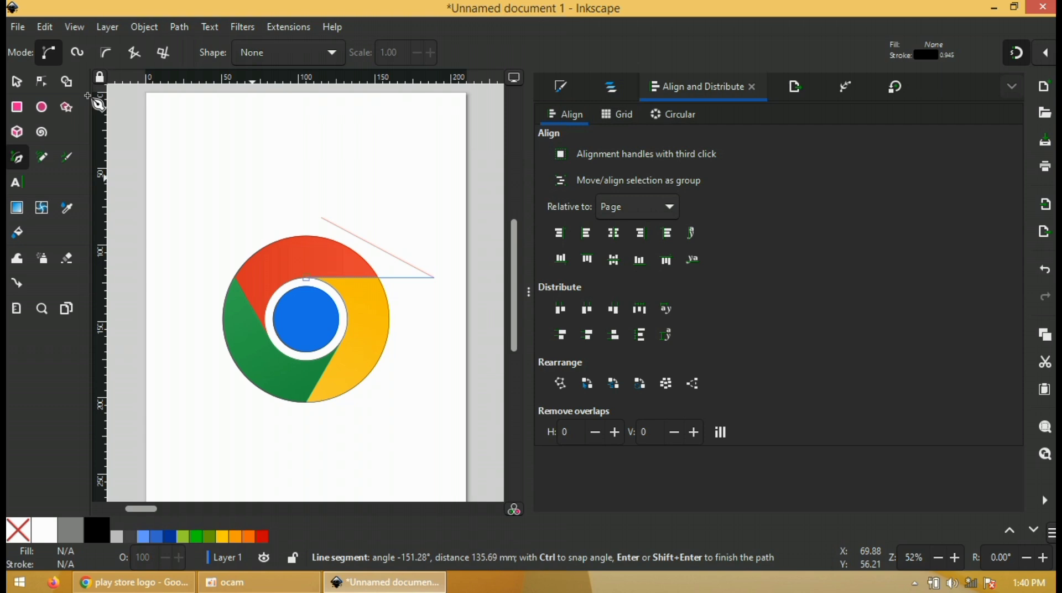
{"action": "left_click", "coordinate": [15, 82]}
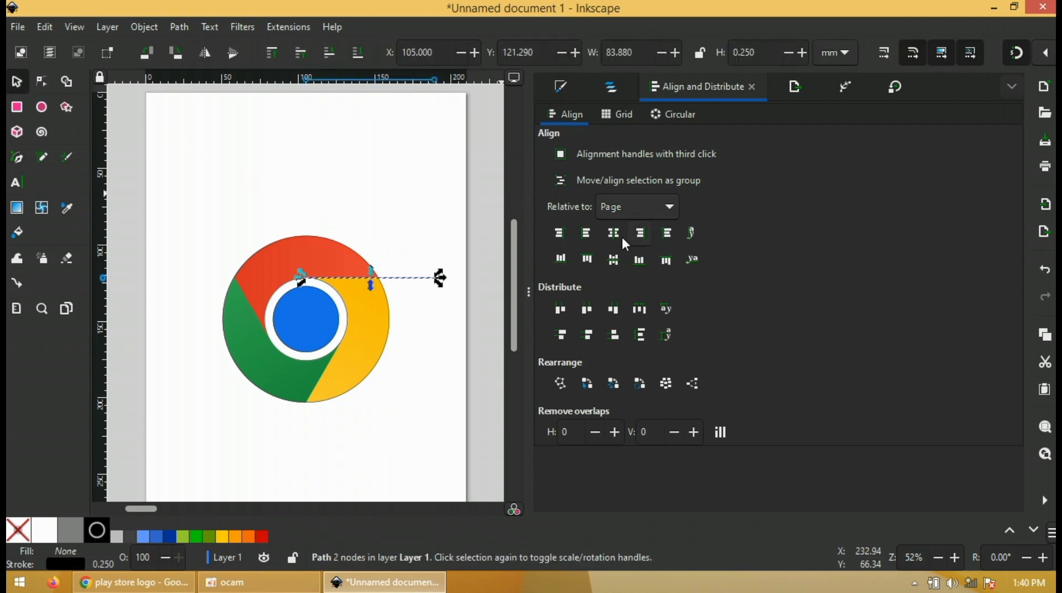
Step: Show the Rotate transform settings and move the horizontal line's rotation centre to the centre of the circles
{"action": "left_click", "coordinate": [144, 28]}
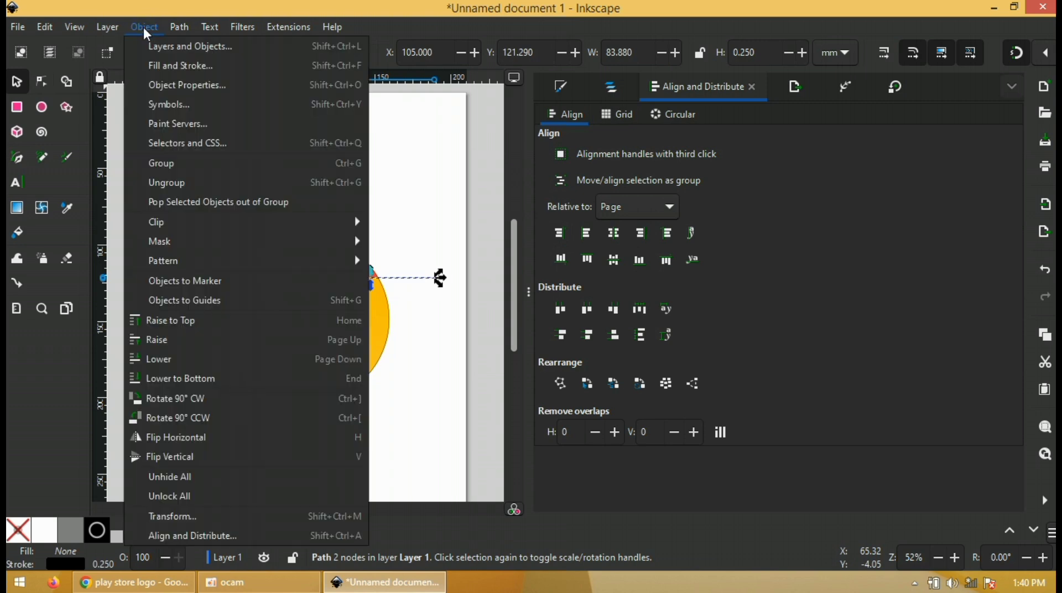
{"action": "left_click", "coordinate": [167, 514]}
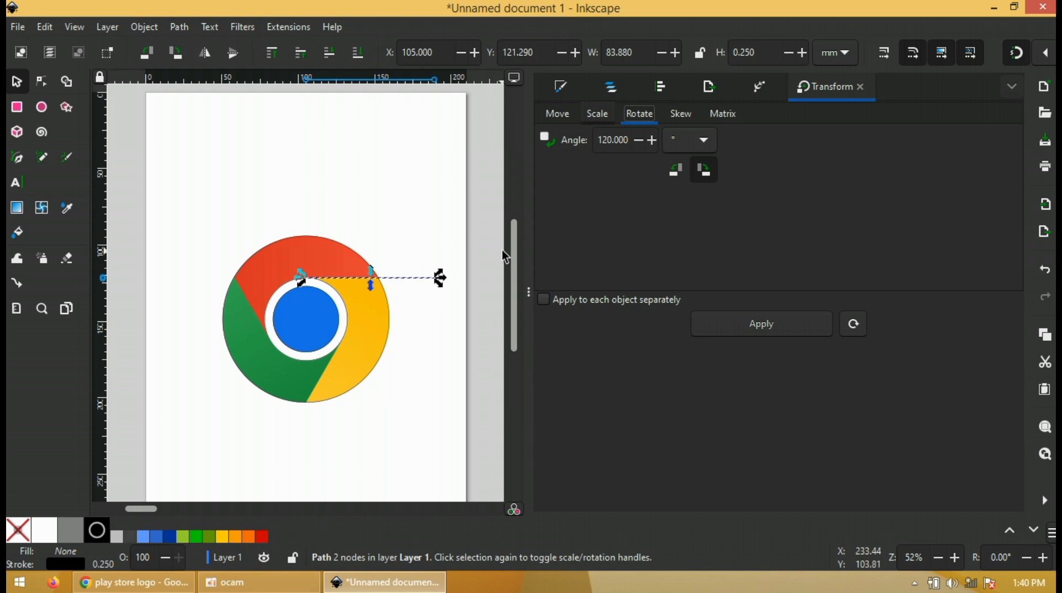
{"action": "left_click", "coordinate": [413, 277]}
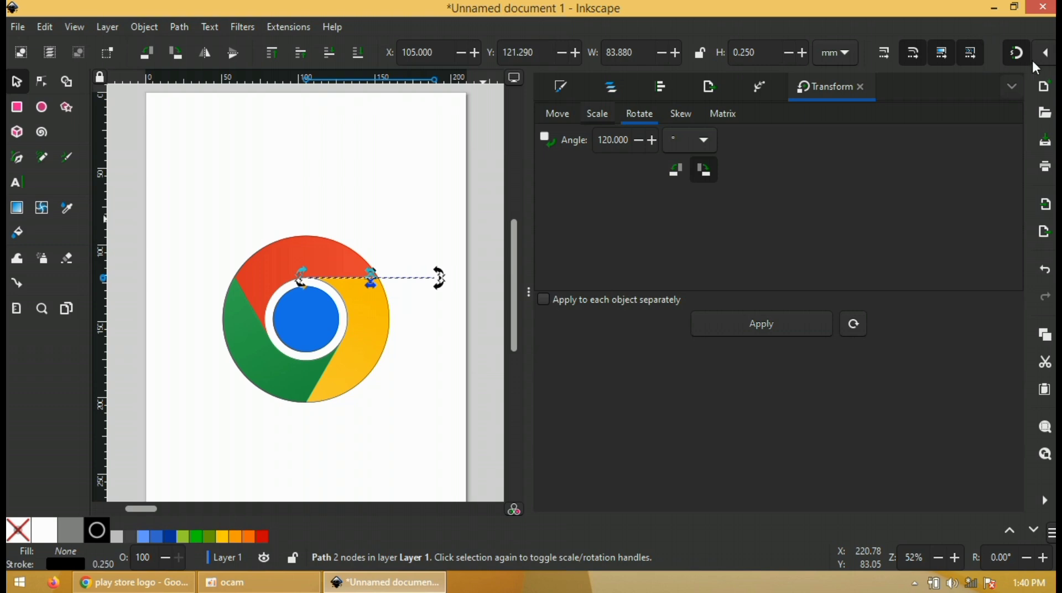
{"action": "left_click", "coordinate": [1046, 55]}
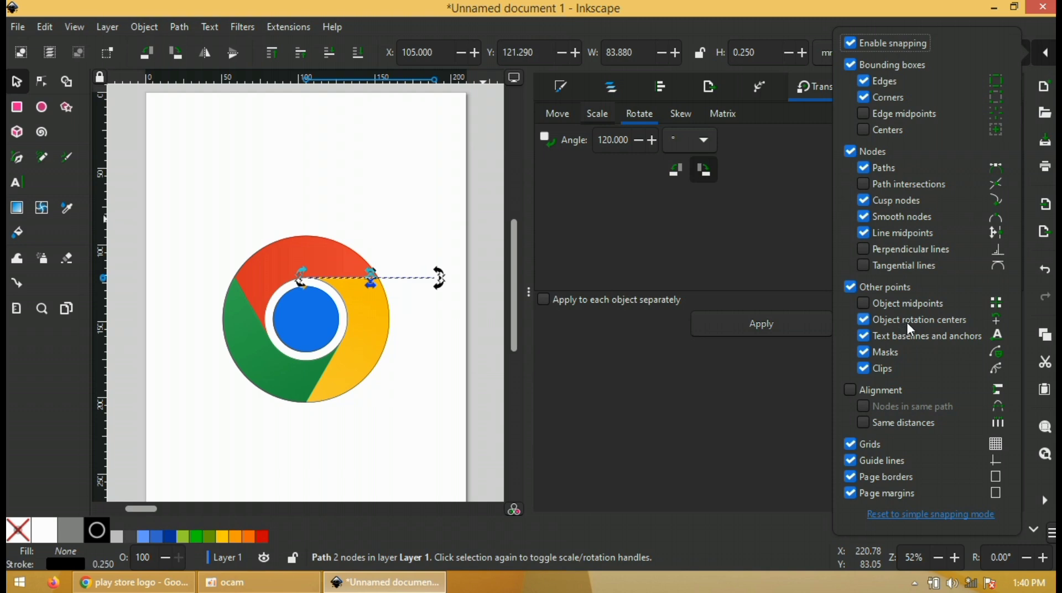
{"action": "left_click", "coordinate": [1045, 56]}
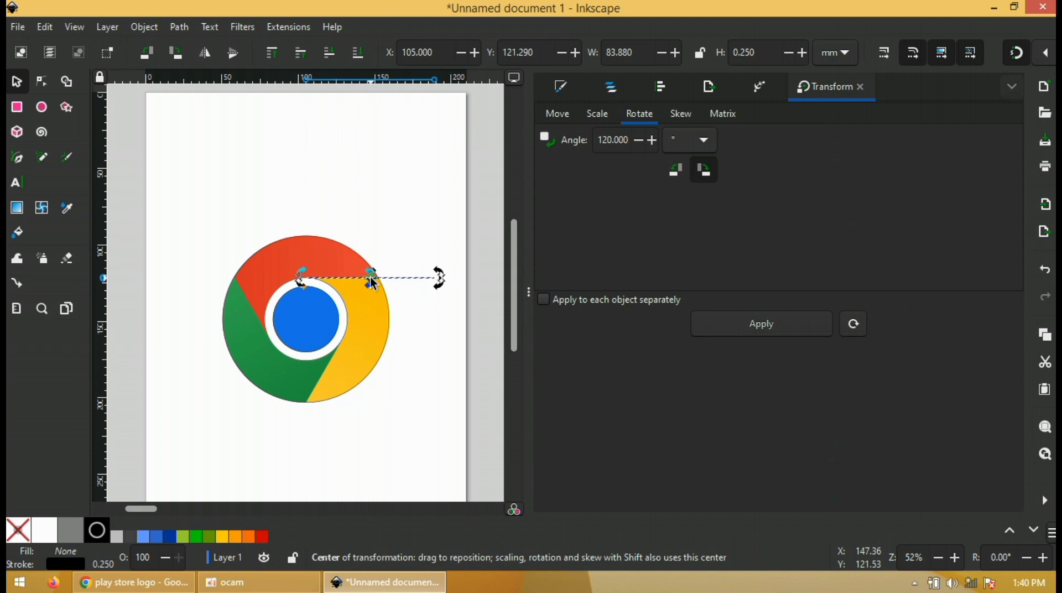
{"action": "mouse_move", "coordinate": [374, 284]}
{"action": "left_mouse_down"}
{"action": "mouse_move", "coordinate": [339, 290]}
{"action": "mouse_move", "coordinate": [314, 320]}
{"action": "left_mouse_up"}
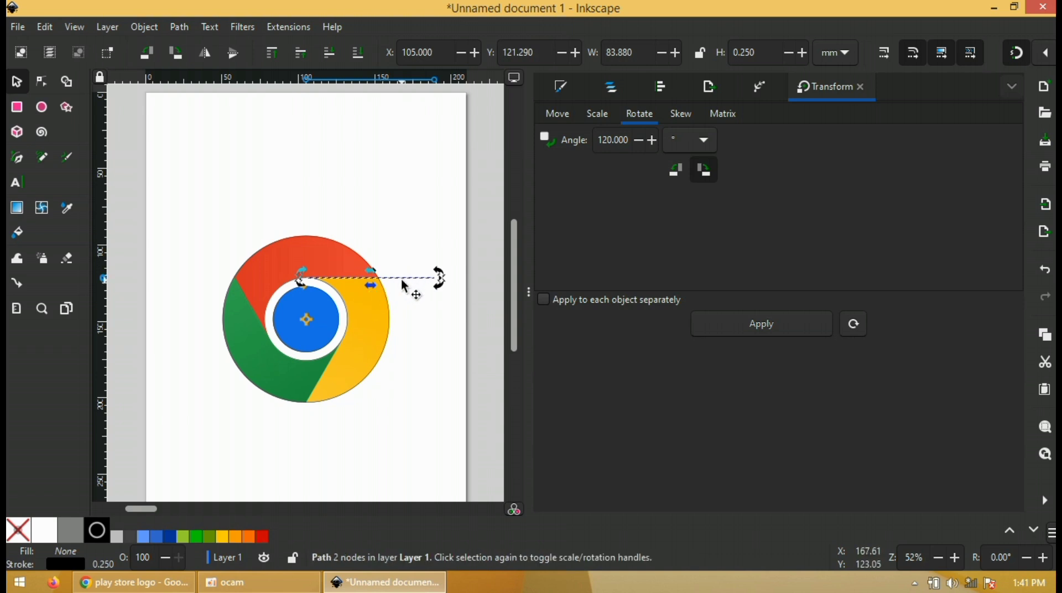
Step: Rotate a duplicate of the horizontal line 120° clockwise about the centre of the circles
{"action": "triple_click", "coordinate": [632, 139]}
{"action": "type", "text": "1"}
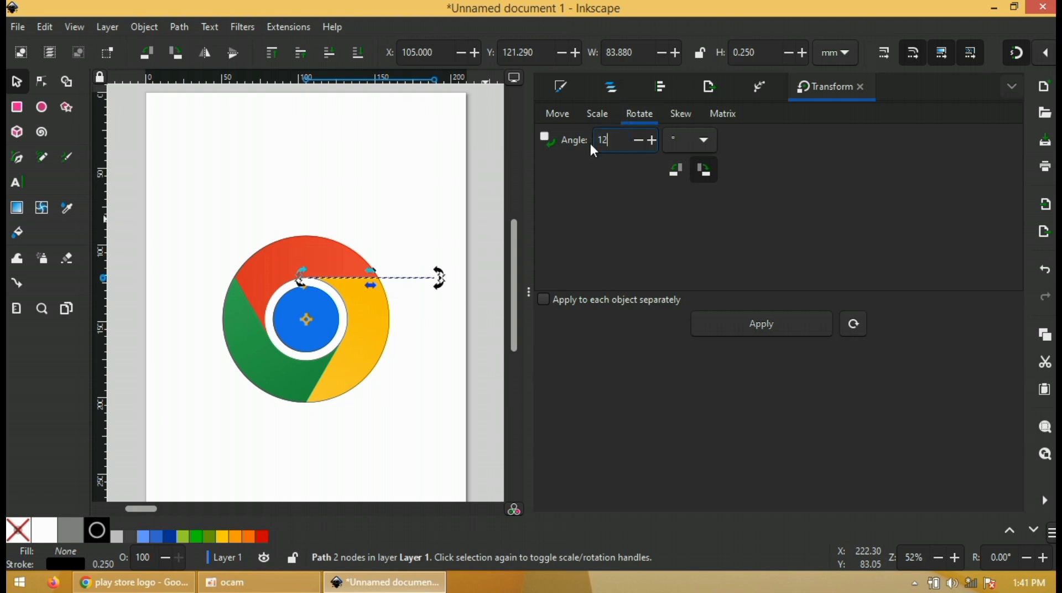
{"action": "type", "text": "20"}
{"action": "key", "text": "Return"}
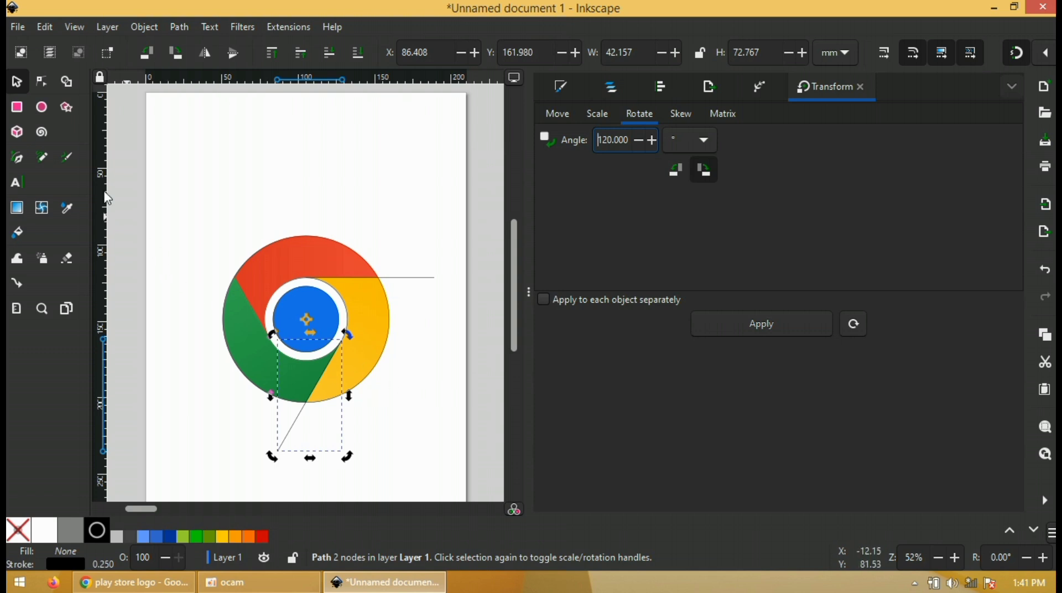
Step: Extend the rotated line from its lower end about 102 mm rightward, then about 113 mm up to the horizontal line's outer end
{"action": "left_click", "coordinate": [17, 162]}
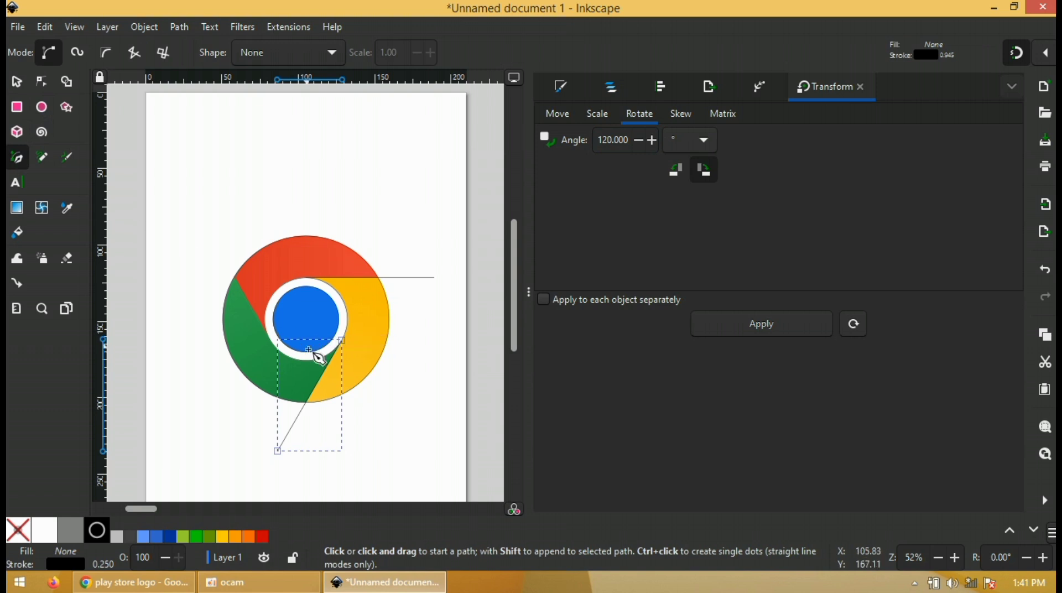
{"action": "left_click", "coordinate": [279, 452]}
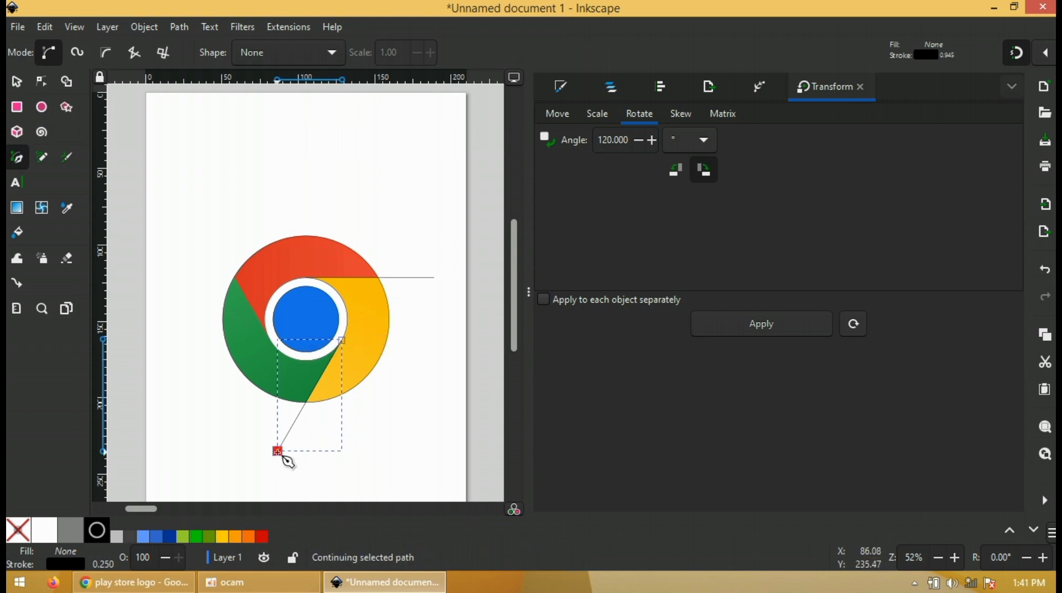
{"action": "left_click", "coordinate": [434, 450]}
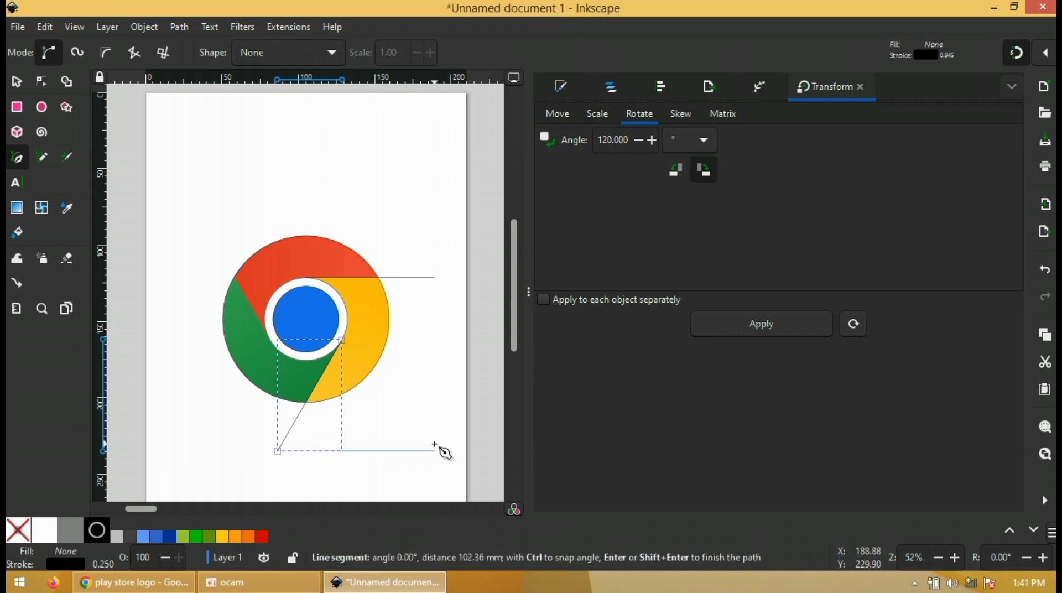
{"action": "left_click", "coordinate": [435, 279]}
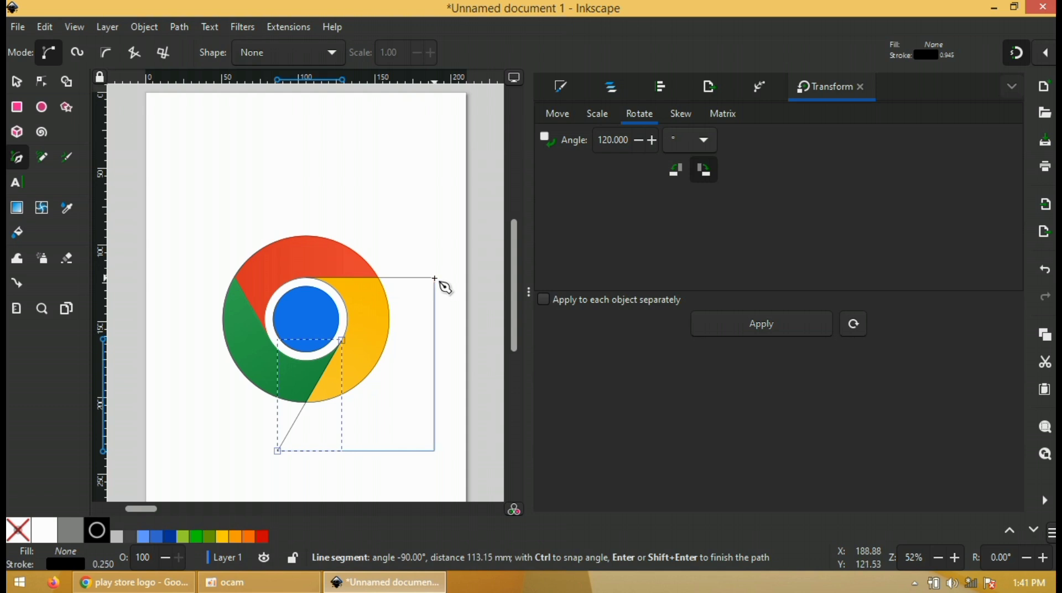
{"action": "left_click", "coordinate": [15, 88]}
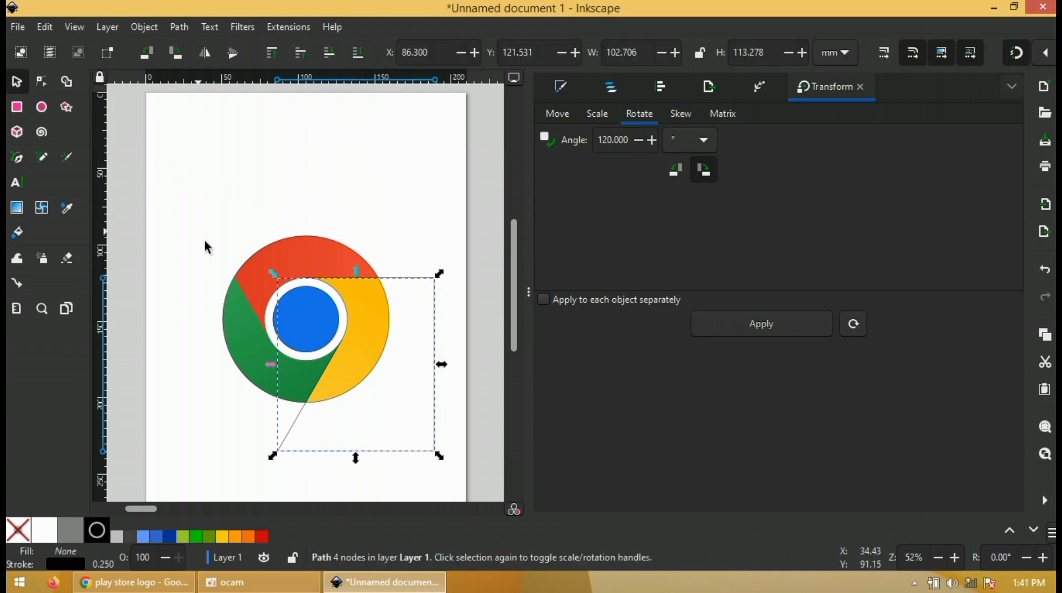
Step: Connect the rotated line's inner end to the top of the white ring with a straight segment, and select this path with the horizontal line
{"action": "left_click", "coordinate": [17, 158]}
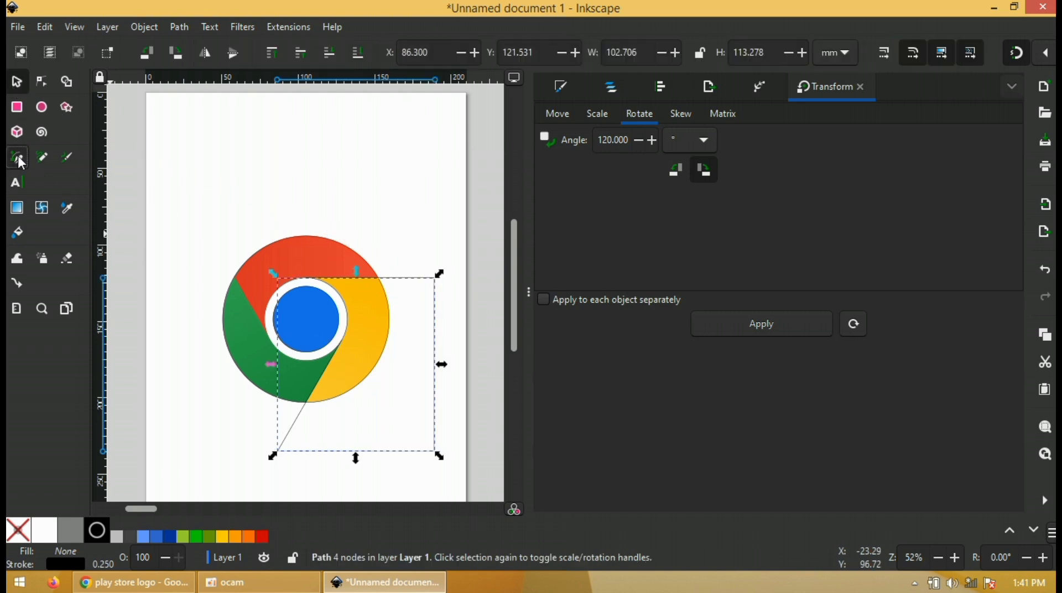
{"action": "left_click", "coordinate": [343, 341]}
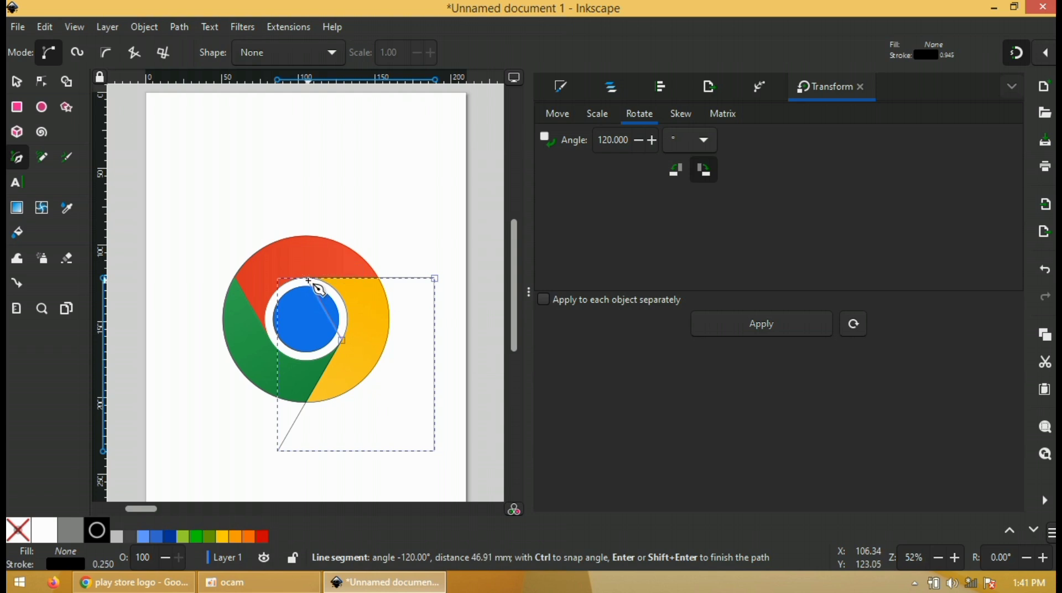
{"action": "left_click", "coordinate": [16, 85]}
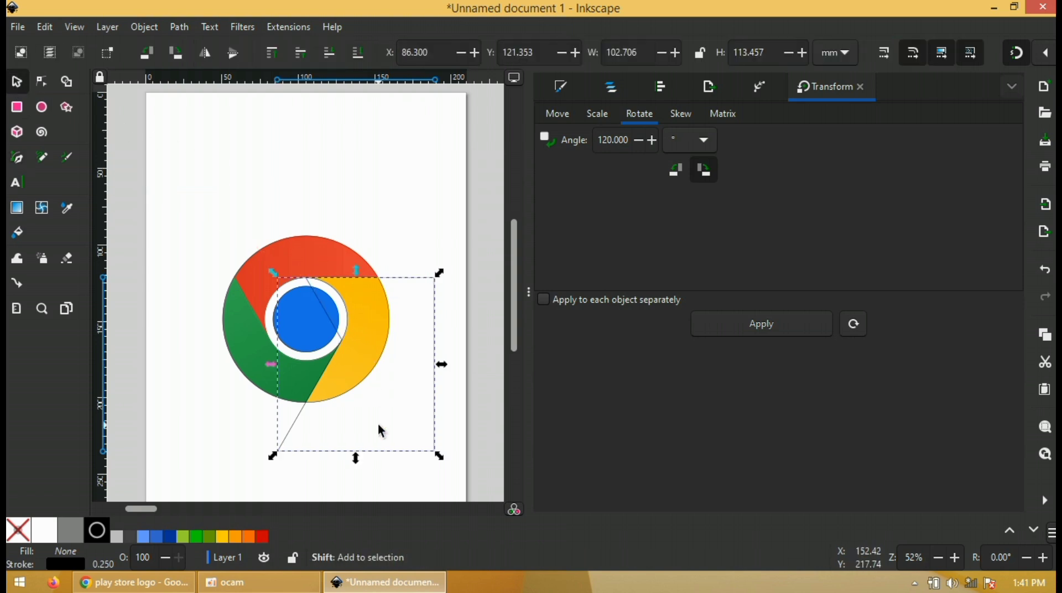
{"action": "left_click", "coordinate": [389, 280], "text": "shift"}
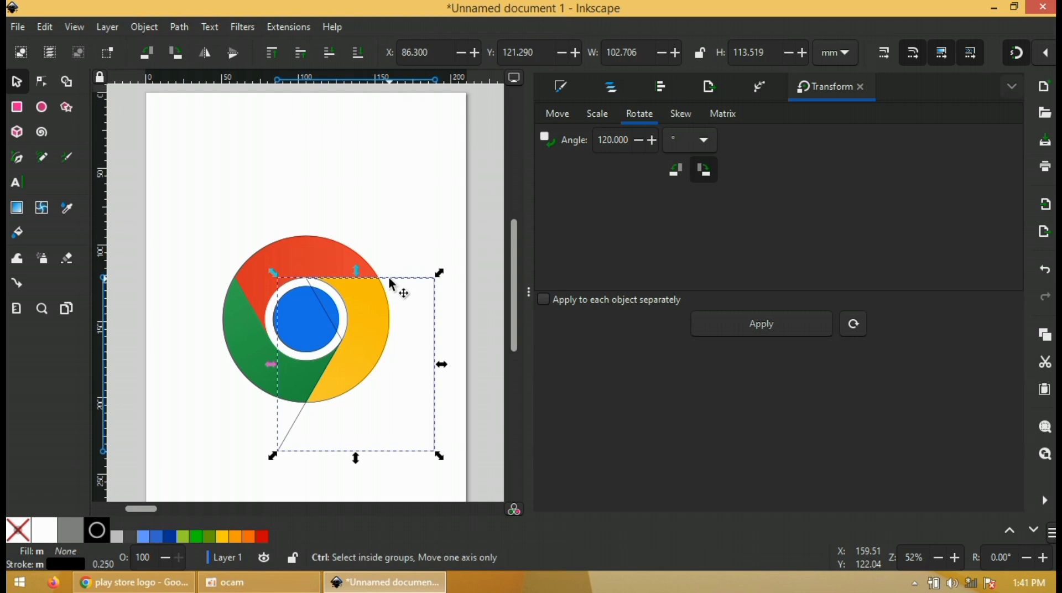
Step: Group the horizontal line with the closed path and move the group's rotation centre to the centre of the circles
{"action": "key", "text": "ctrl+g"}
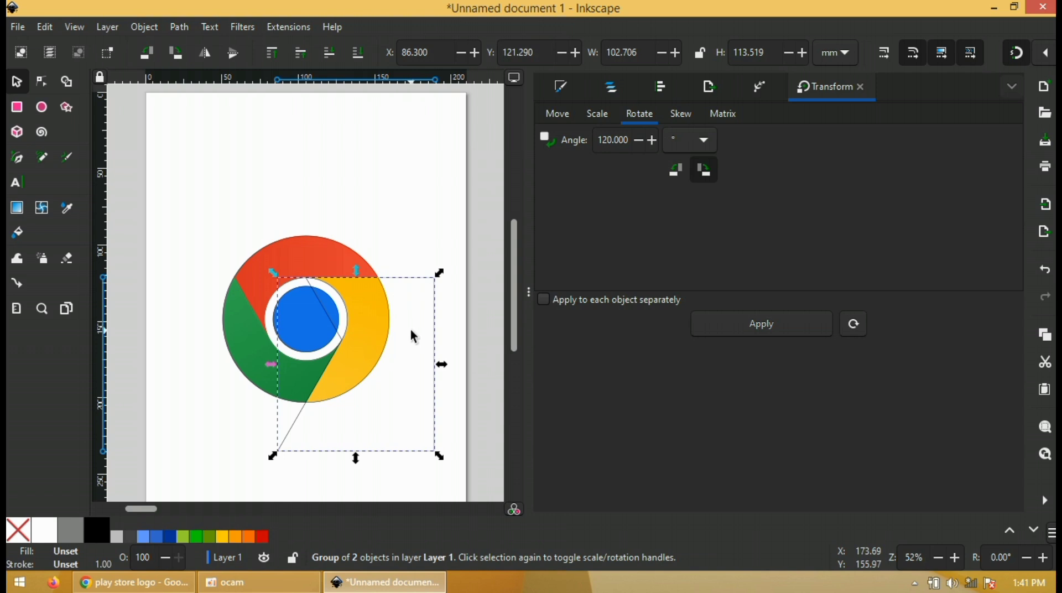
{"action": "left_click", "coordinate": [434, 293]}
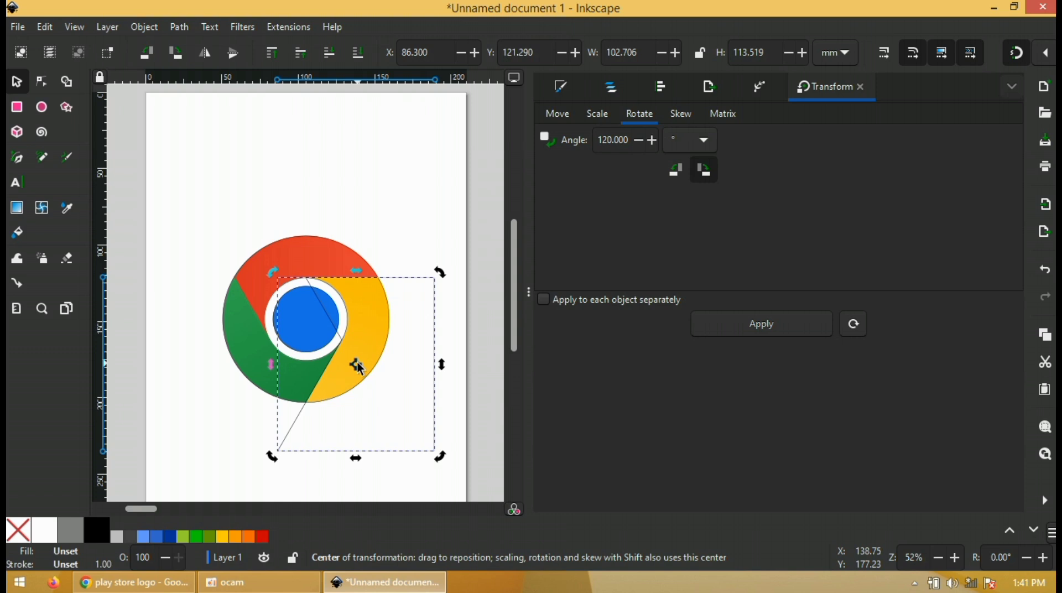
{"action": "left_click_drag", "start_coordinate": [360, 368], "coordinate": [314, 323]}
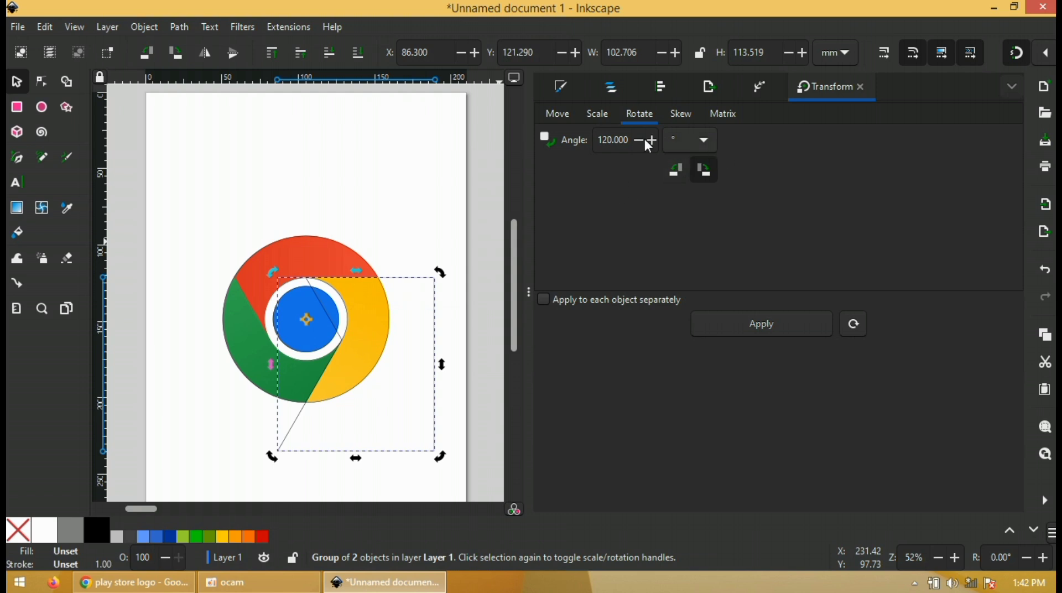
Step: Duplicate the group and rotate the copy 120° clockwise about the centre of the circles
{"action": "key", "text": "ctrl+d"}
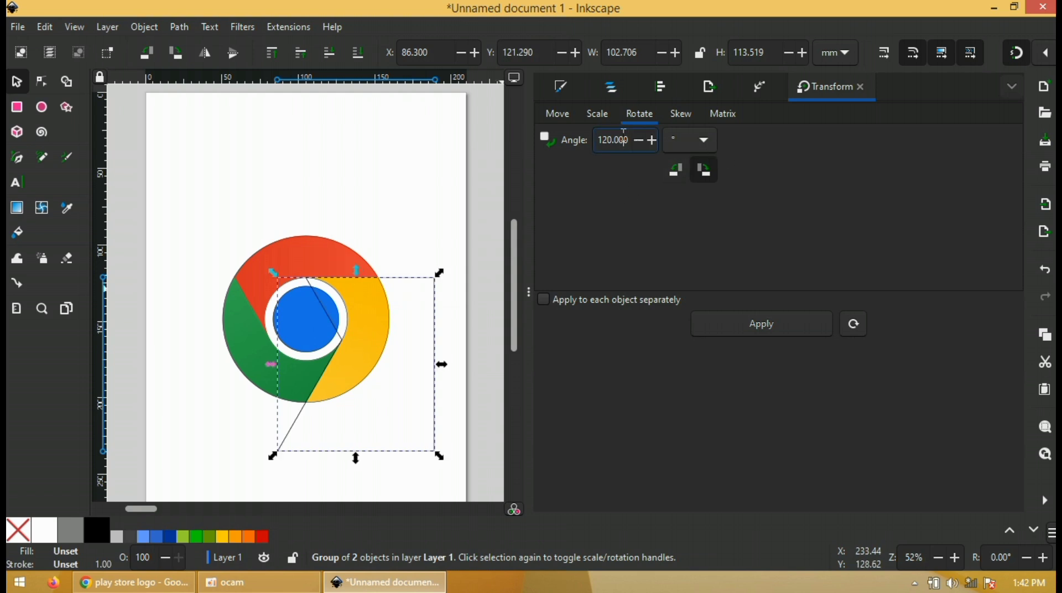
{"action": "key", "text": "Return"}
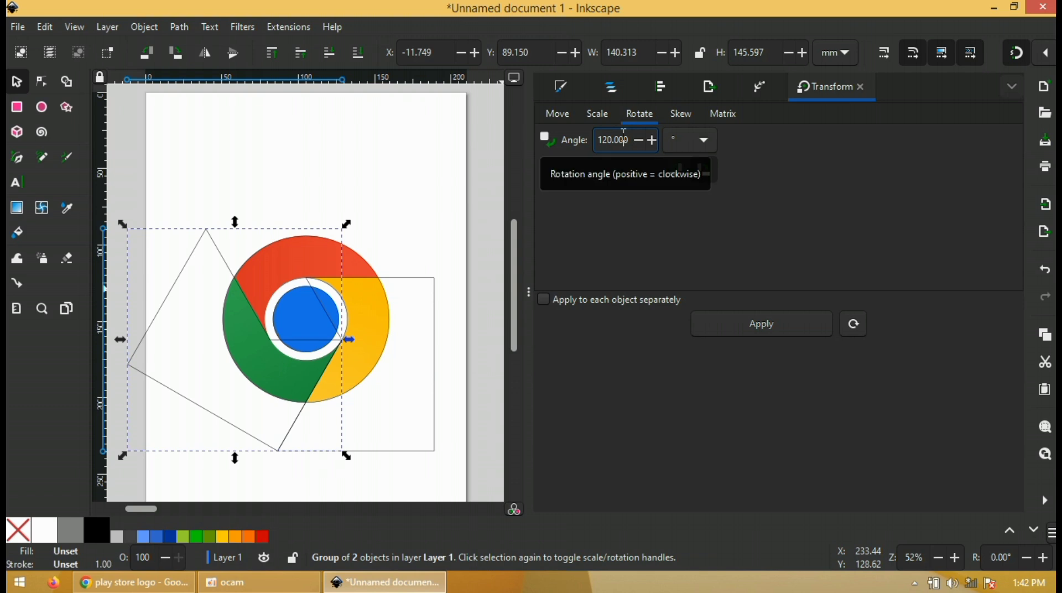
{"action": "left_click", "coordinate": [432, 190]}
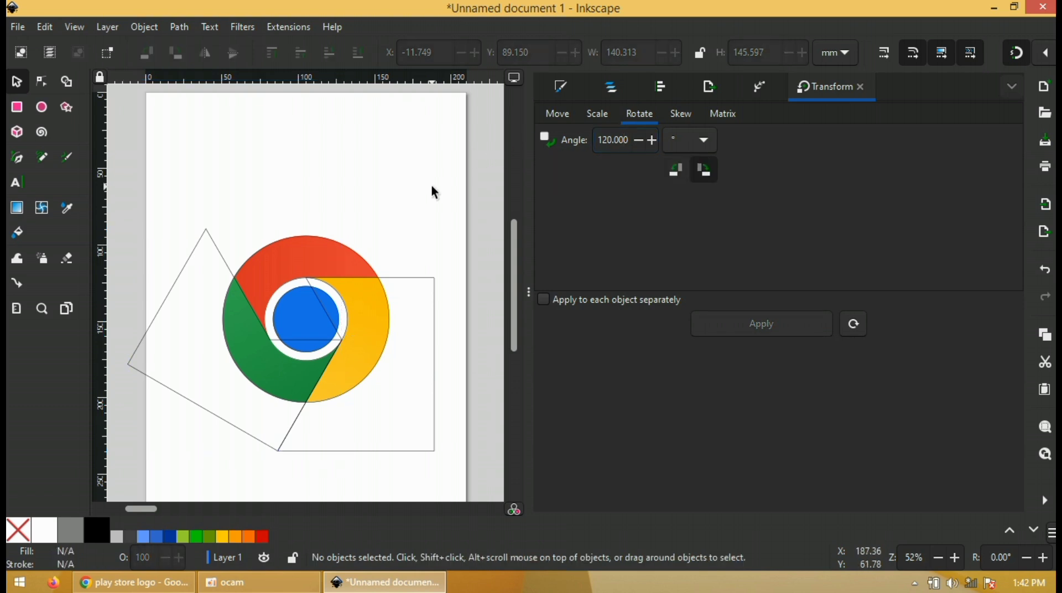
Step: Scale the Chrome reference image down to about 27 mm square and place it in the page's upper-left area, clear of the outlines
{"action": "left_click", "coordinate": [276, 266]}
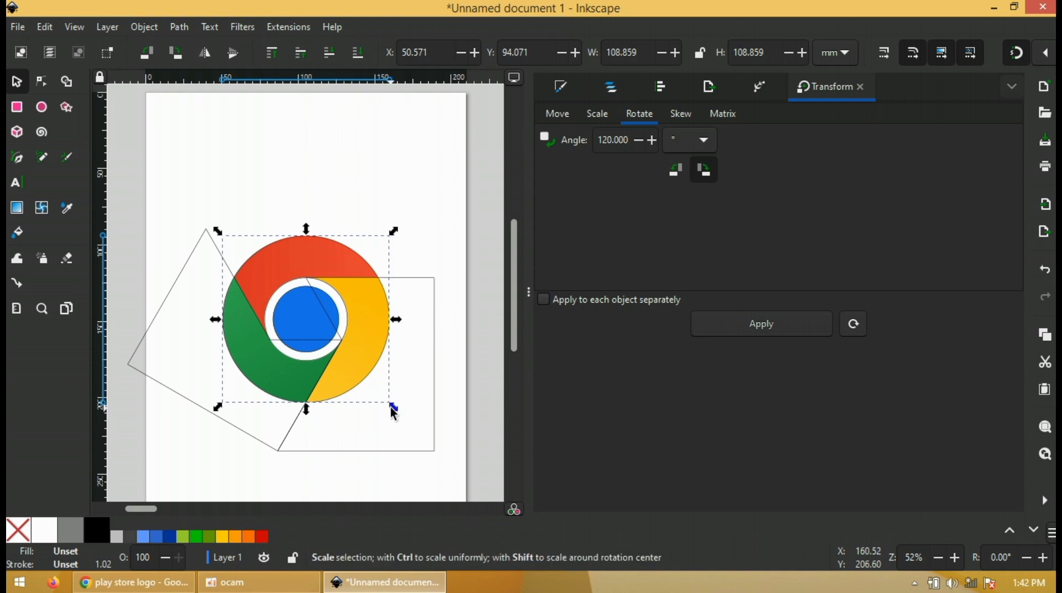
{"action": "left_click_drag", "start_coordinate": [393, 407], "coordinate": [191, 155]}
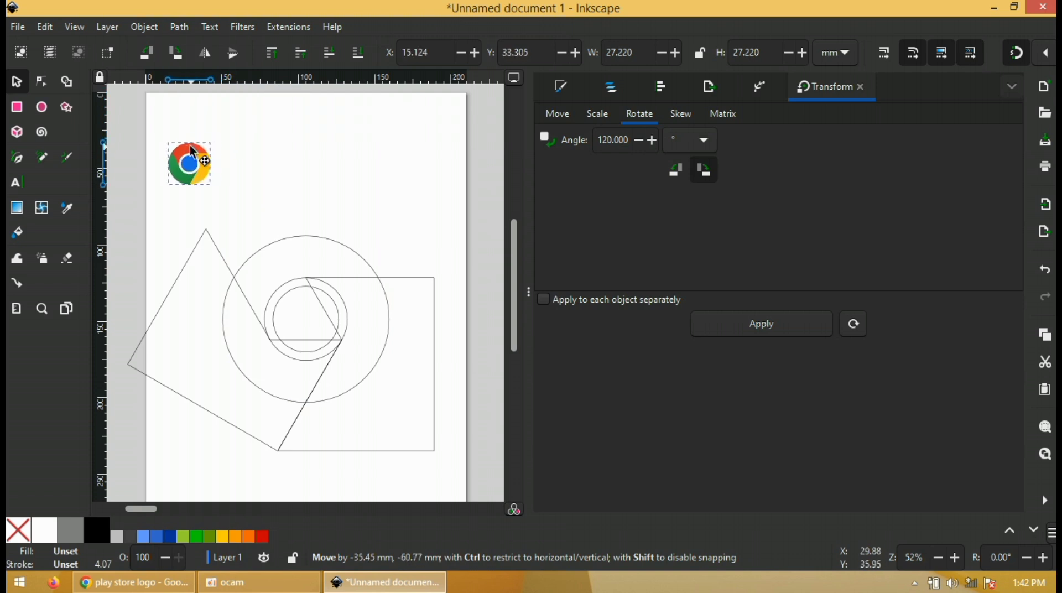
{"action": "left_click", "coordinate": [191, 155]}
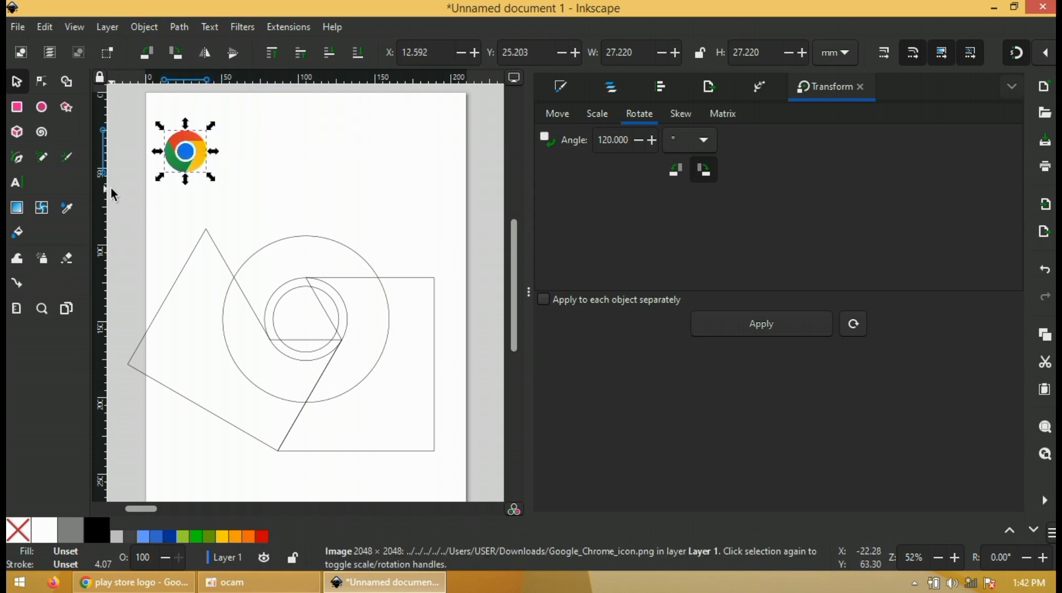
Step: Select all the circles and line groups and use Shape Builder to create the three outer segments of the logo
{"action": "left_click_drag", "start_coordinate": [111, 188], "coordinate": [465, 472]}
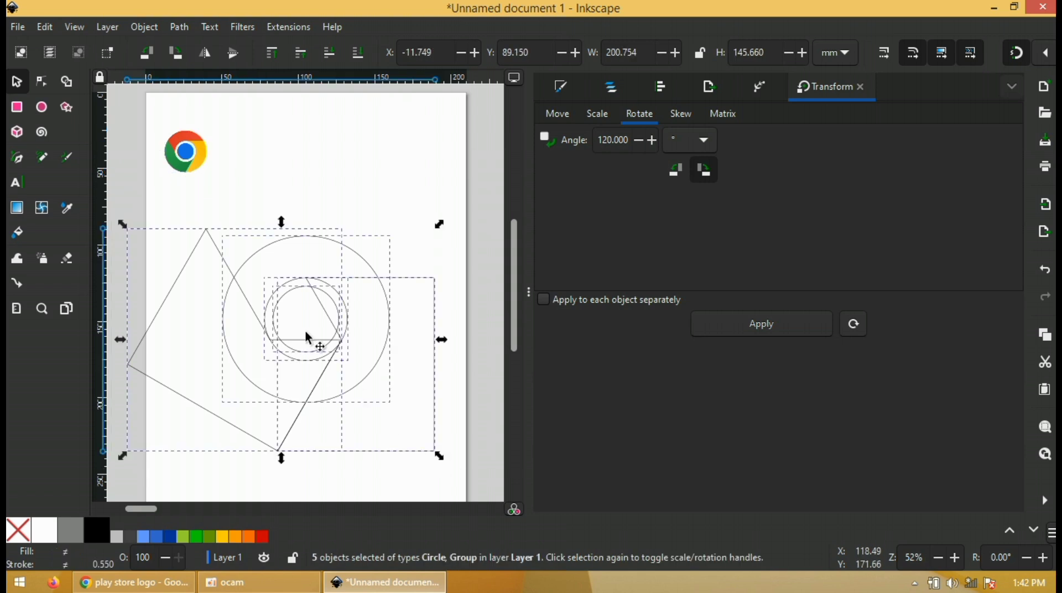
{"action": "left_click", "coordinate": [67, 82]}
{"action": "left_click", "coordinate": [287, 280]}
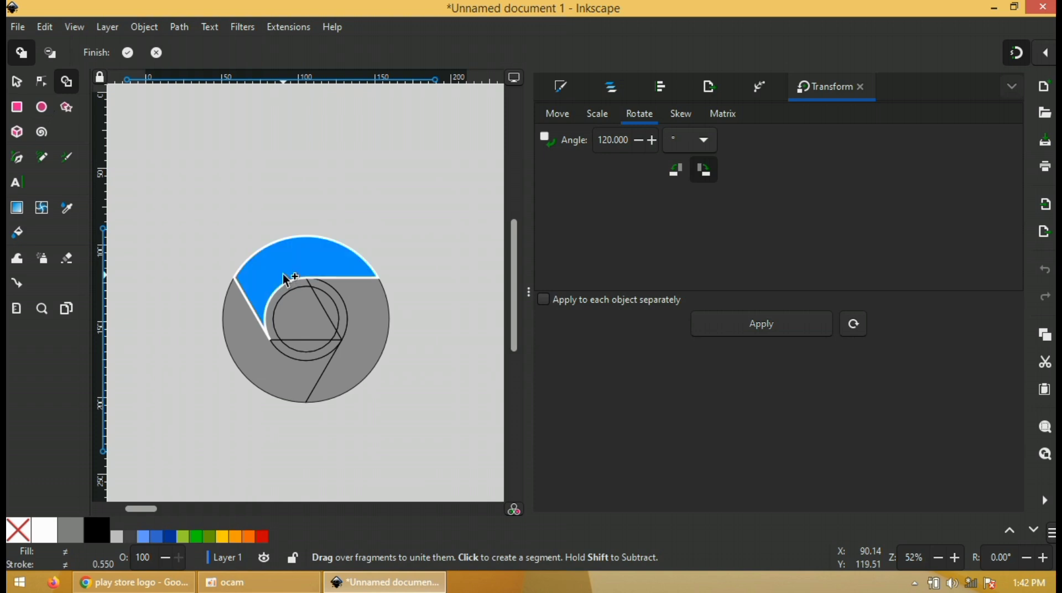
{"action": "left_click", "coordinate": [255, 354]}
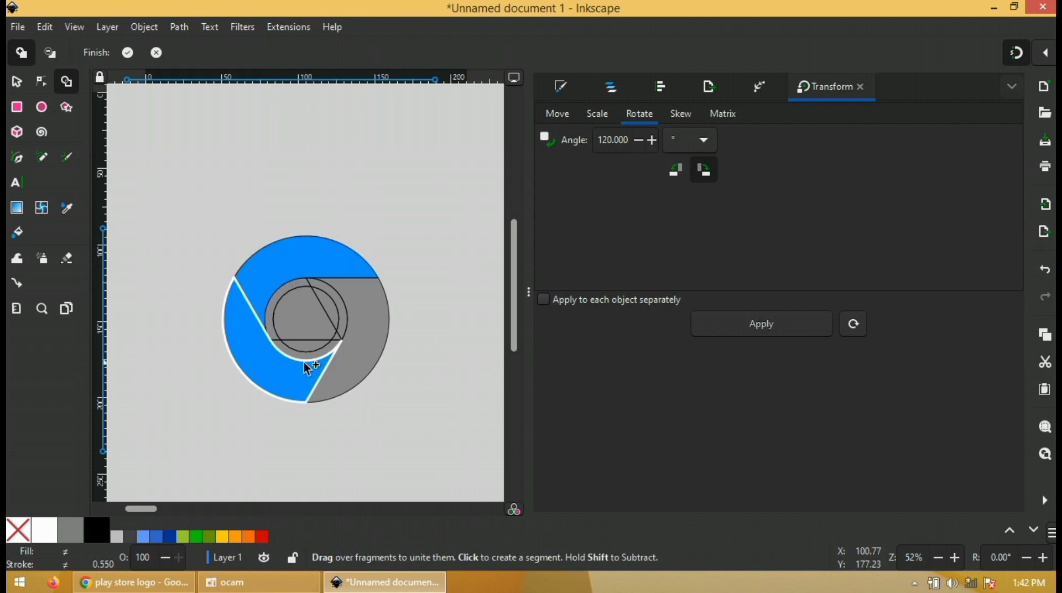
{"action": "left_click", "coordinate": [351, 365]}
Step: Unite the fragments of the ring and of the inner circle into one shape each, and apply the Shape Builder result
{"action": "left_click", "coordinate": [347, 305]}
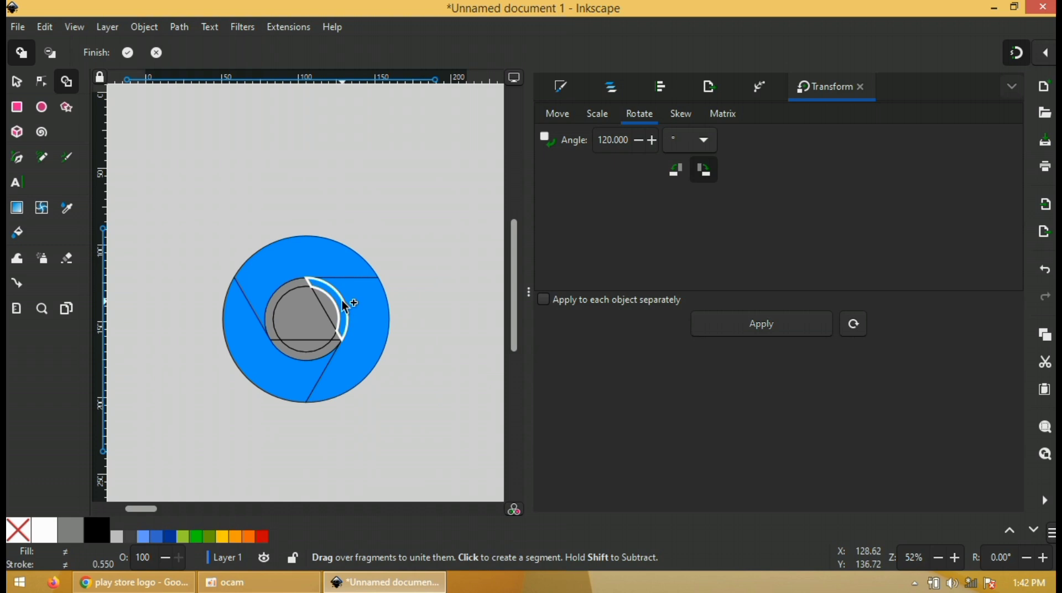
{"action": "left_click_drag", "start_coordinate": [336, 336], "coordinate": [333, 345]}
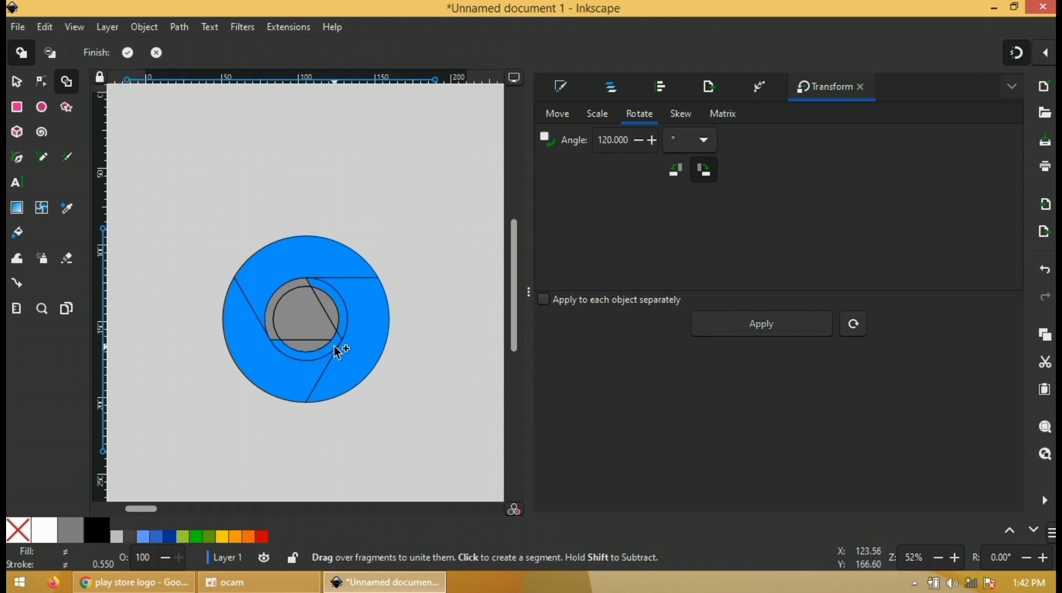
{"action": "left_click", "coordinate": [276, 338]}
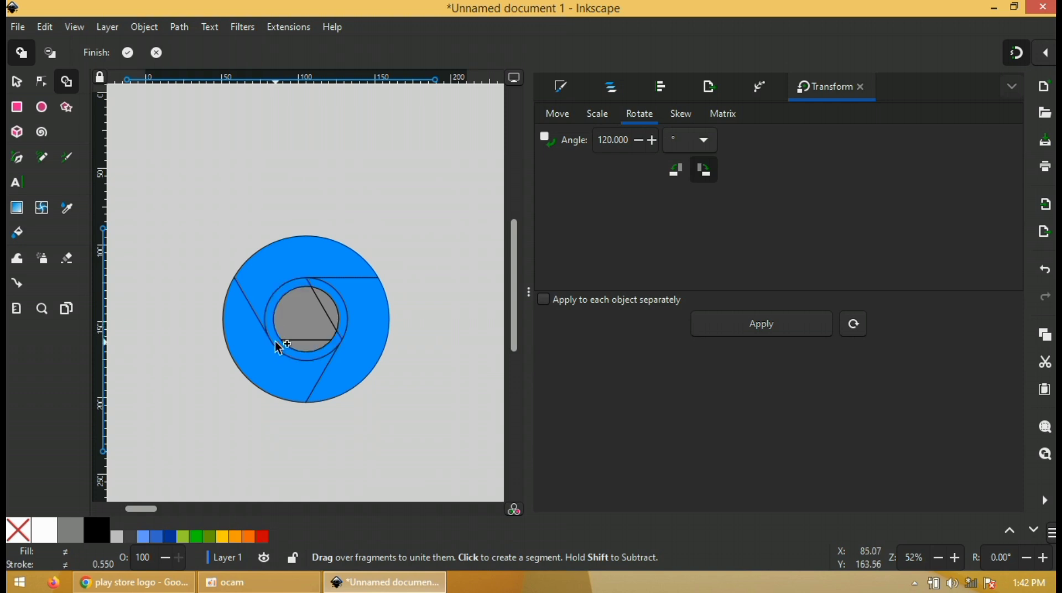
{"action": "left_click", "coordinate": [309, 284]}
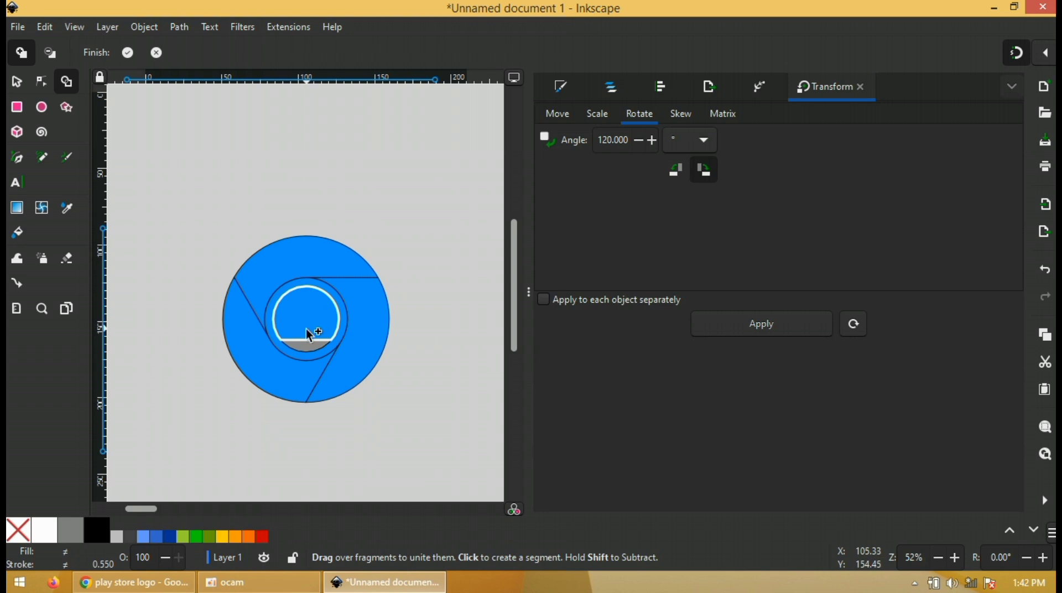
{"action": "left_click", "coordinate": [310, 346]}
{"action": "left_click", "coordinate": [310, 346]}
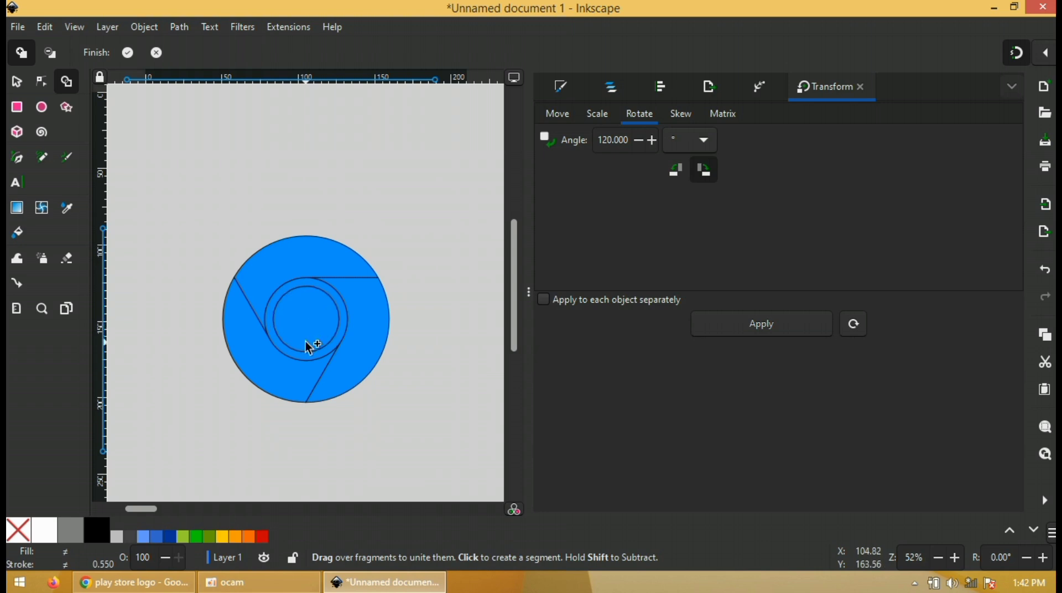
{"action": "key", "text": "Return"}
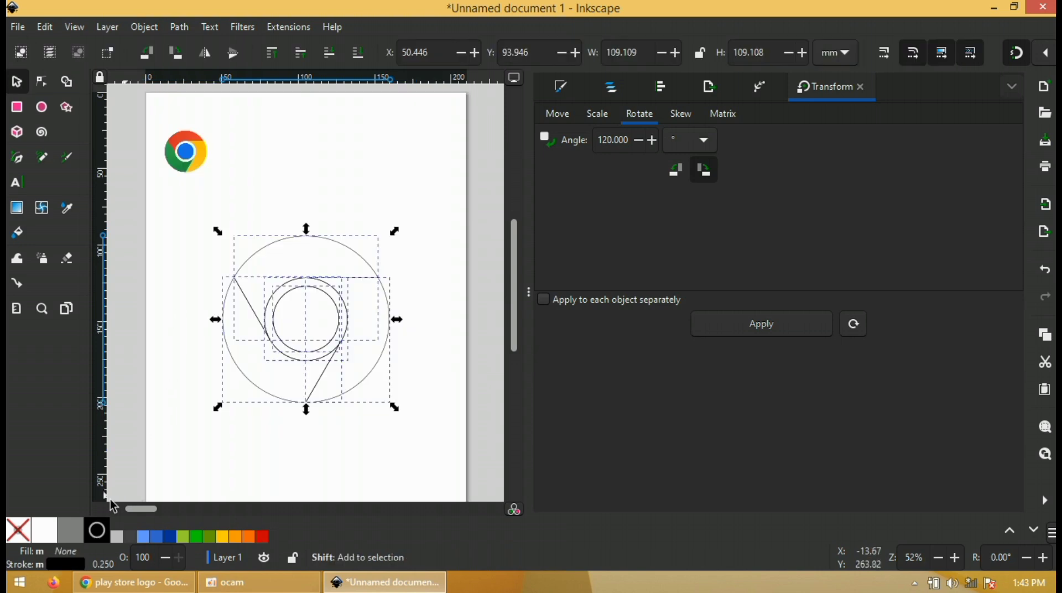
Step: Remove the stroke from all the built shapes and fill them with black #000000
{"action": "left_click", "coordinate": [16, 536], "text": "shift"}
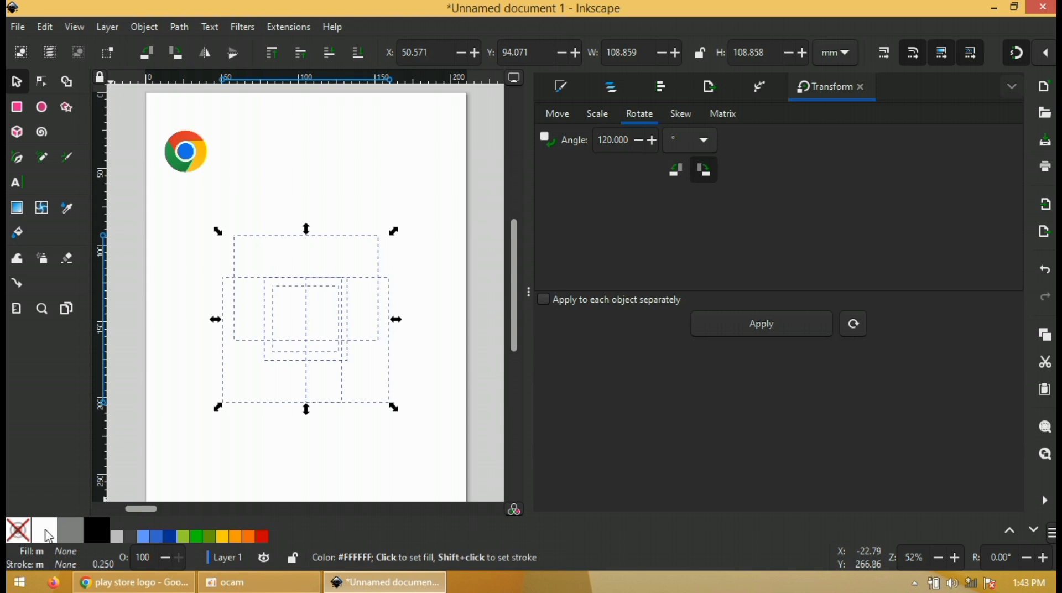
{"action": "left_click", "coordinate": [97, 534]}
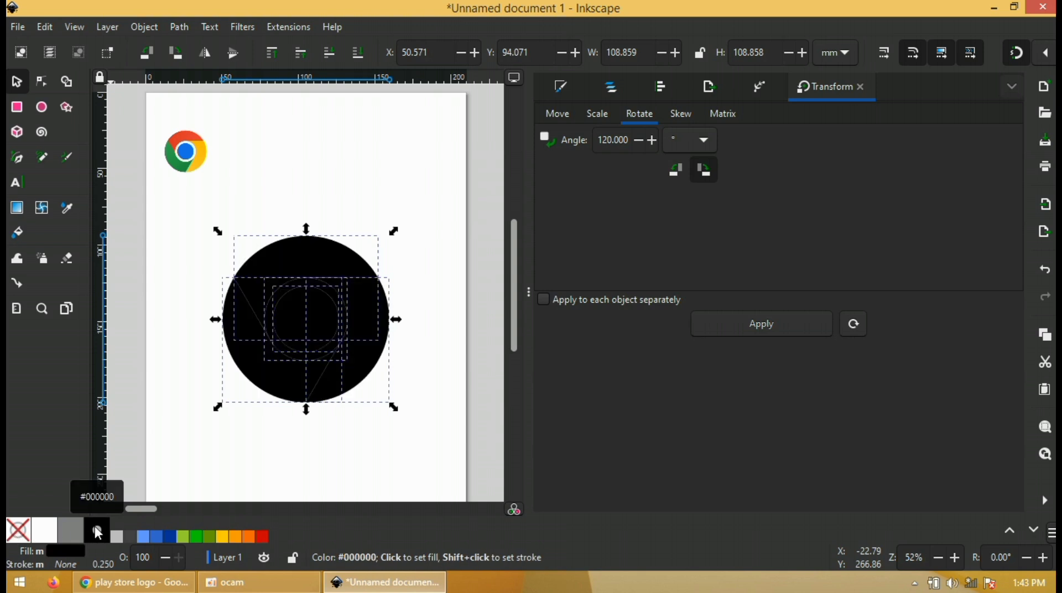
{"action": "left_click", "coordinate": [334, 445]}
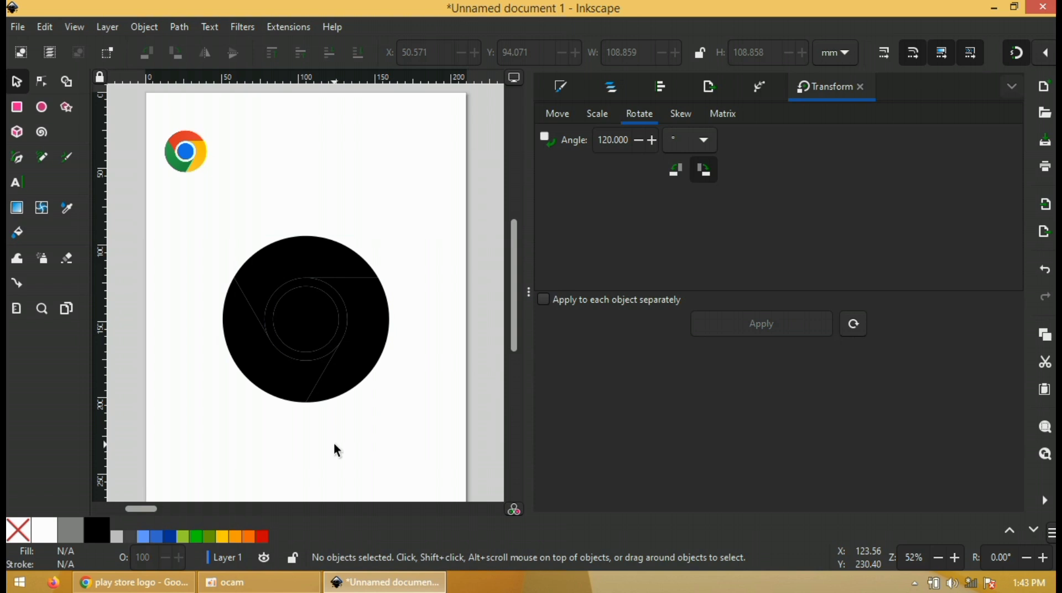
Step: Fill the right-hand outer segment with the yellow fbc219 sampled from the reference image
{"action": "left_click", "coordinate": [379, 346]}
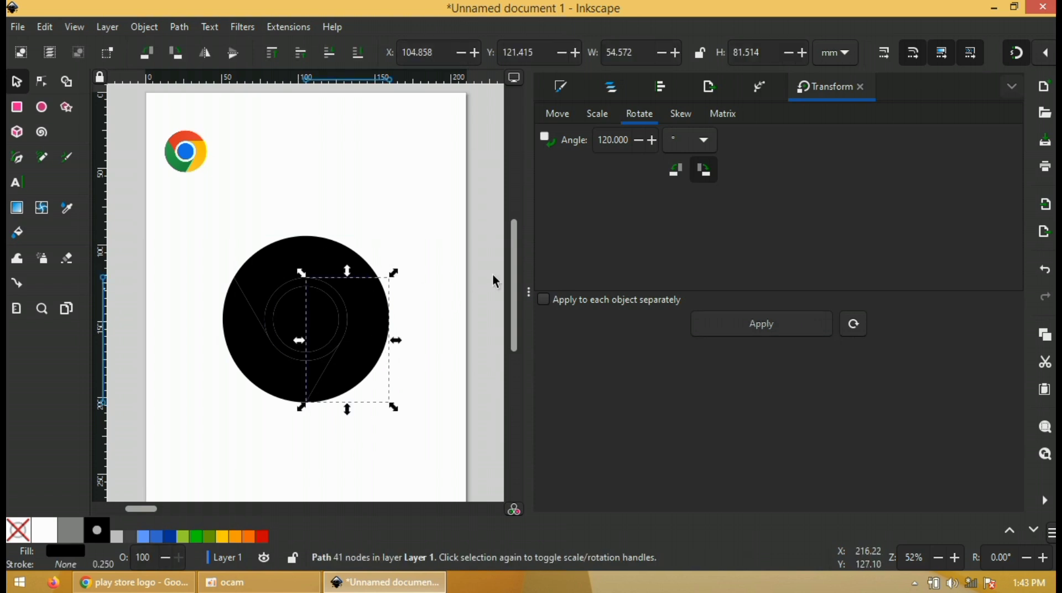
{"action": "left_click", "coordinate": [562, 88]}
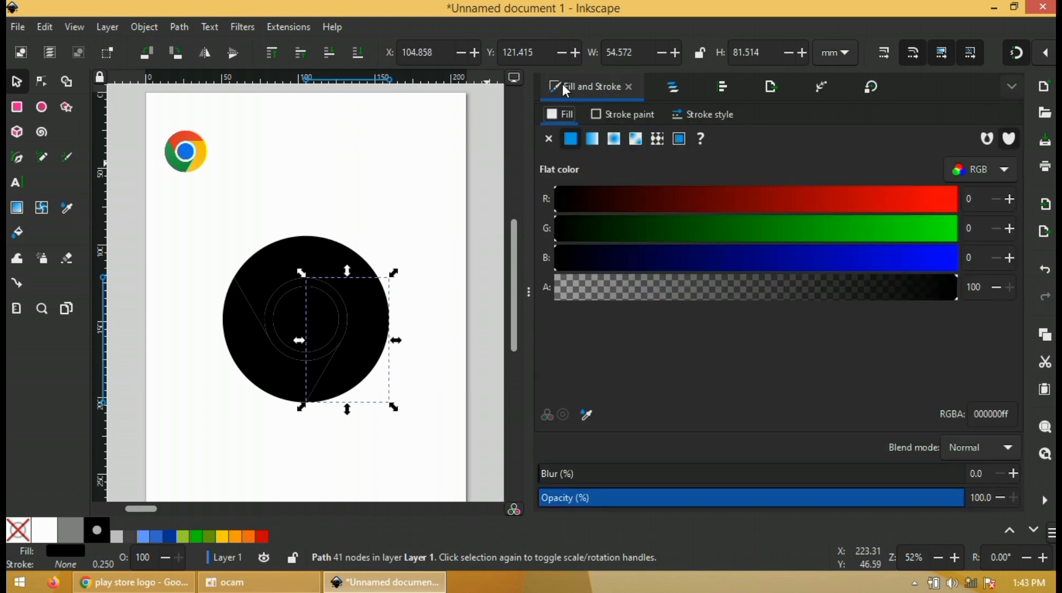
{"action": "left_click", "coordinate": [587, 414]}
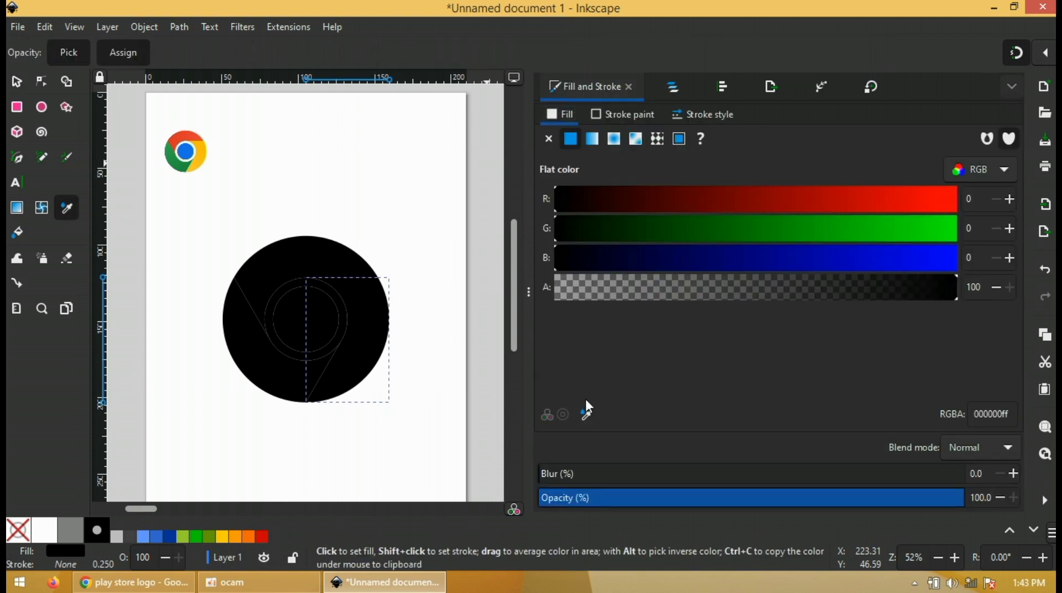
{"action": "left_click", "coordinate": [201, 160]}
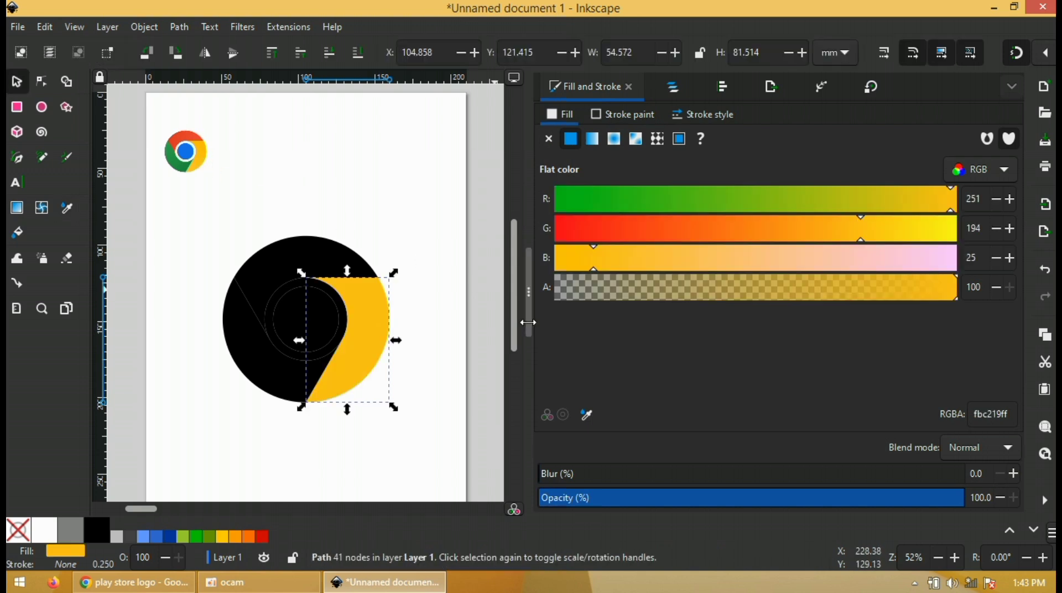
Step: Fill the upper outer segment with the red df372b sampled from the reference image
{"action": "left_click", "coordinate": [337, 255]}
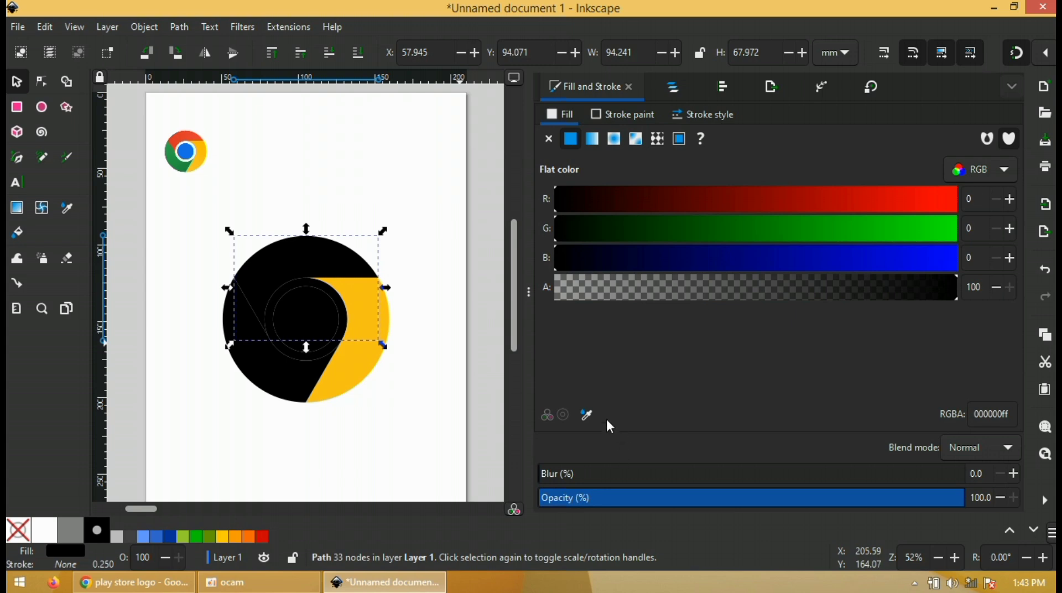
{"action": "left_click", "coordinate": [586, 414]}
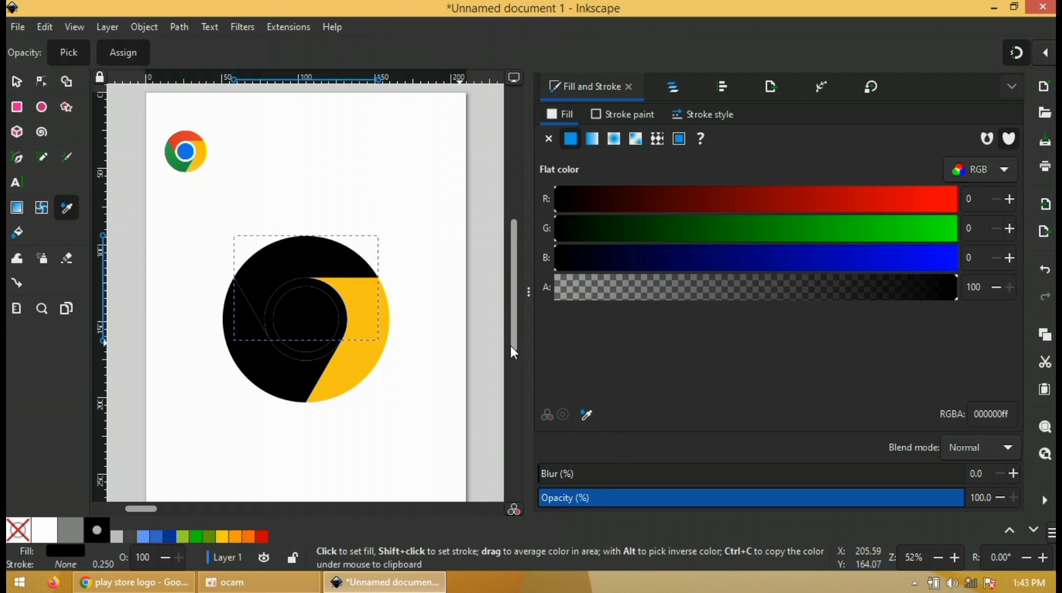
{"action": "left_click", "coordinate": [185, 145]}
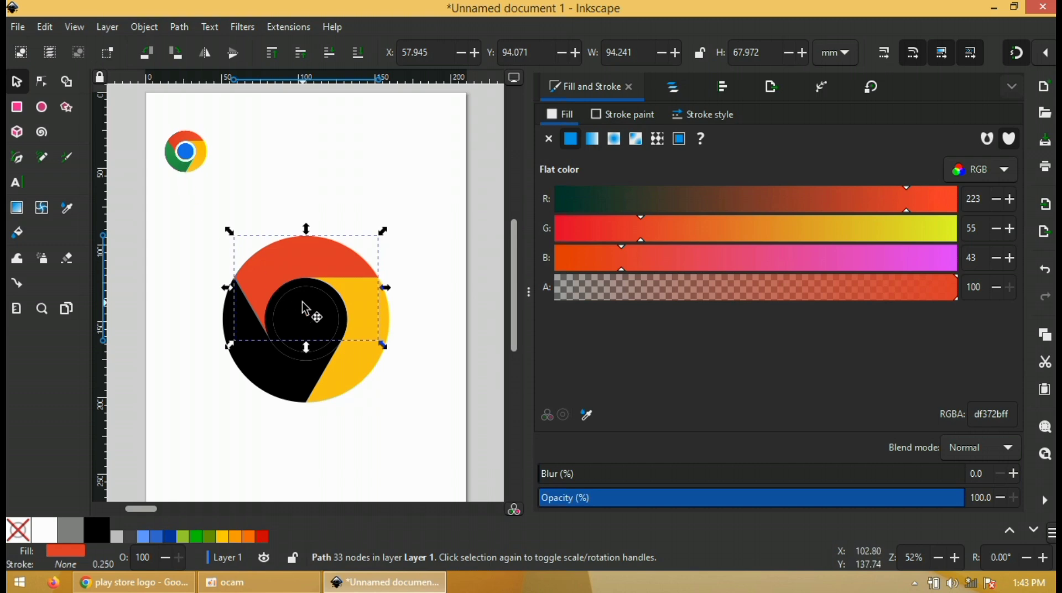
Step: Fill the lower-left outer segment with the green 249544 sampled from the reference image
{"action": "left_click", "coordinate": [271, 377]}
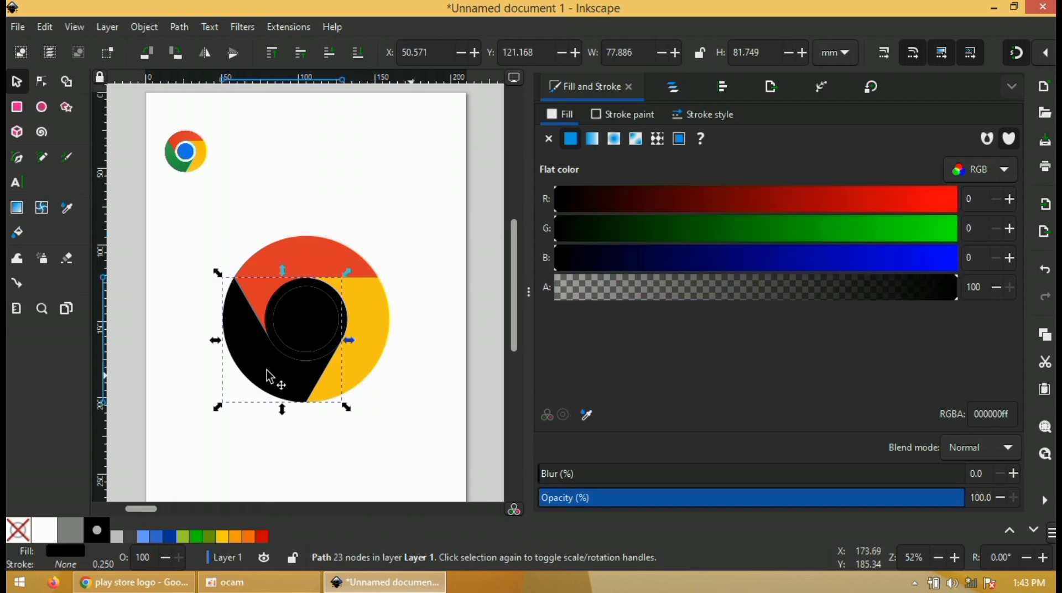
{"action": "left_click", "coordinate": [590, 415]}
{"action": "left_click", "coordinate": [178, 164]}
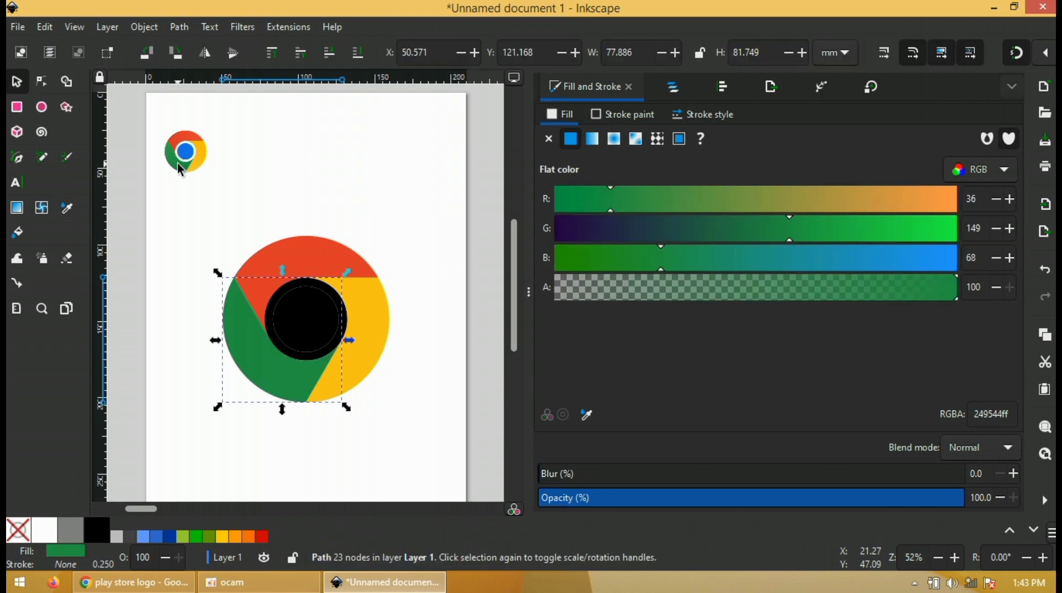
Step: Fill the inner circle with the blue 1a73e8 sampled from the reference image
{"action": "left_click", "coordinate": [308, 336]}
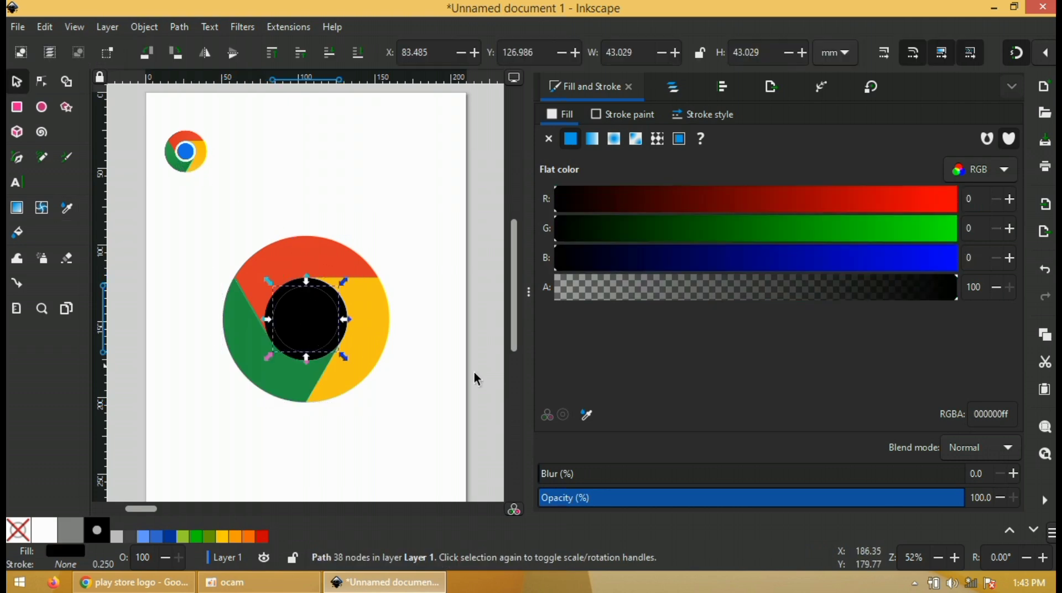
{"action": "left_click", "coordinate": [590, 416]}
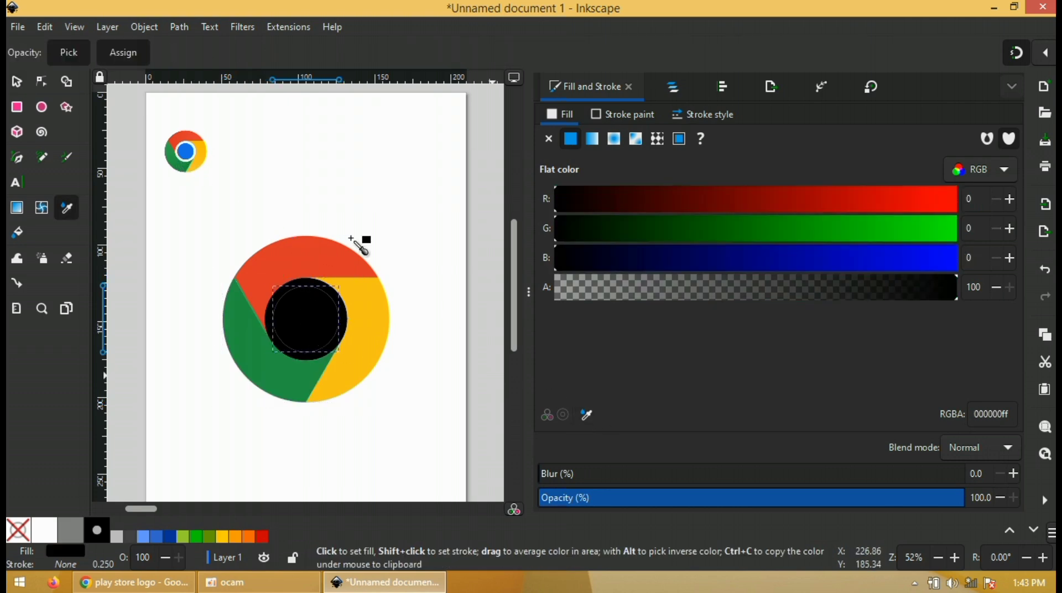
{"action": "left_click", "coordinate": [190, 158]}
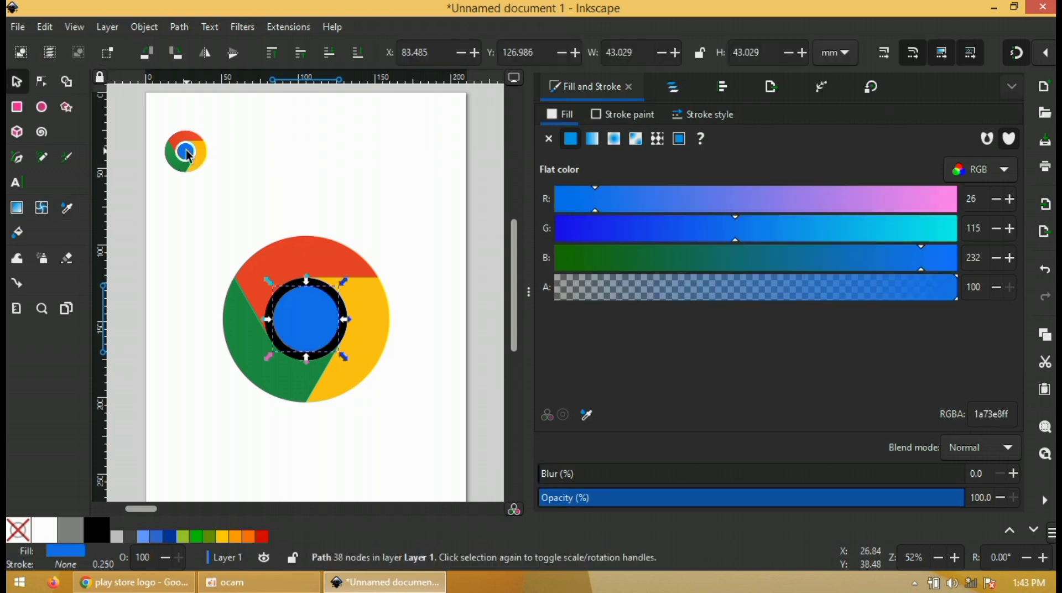
Step: Fill the ring around the inner circle with the white ffffff sampled from the reference image
{"action": "left_click", "coordinate": [298, 289]}
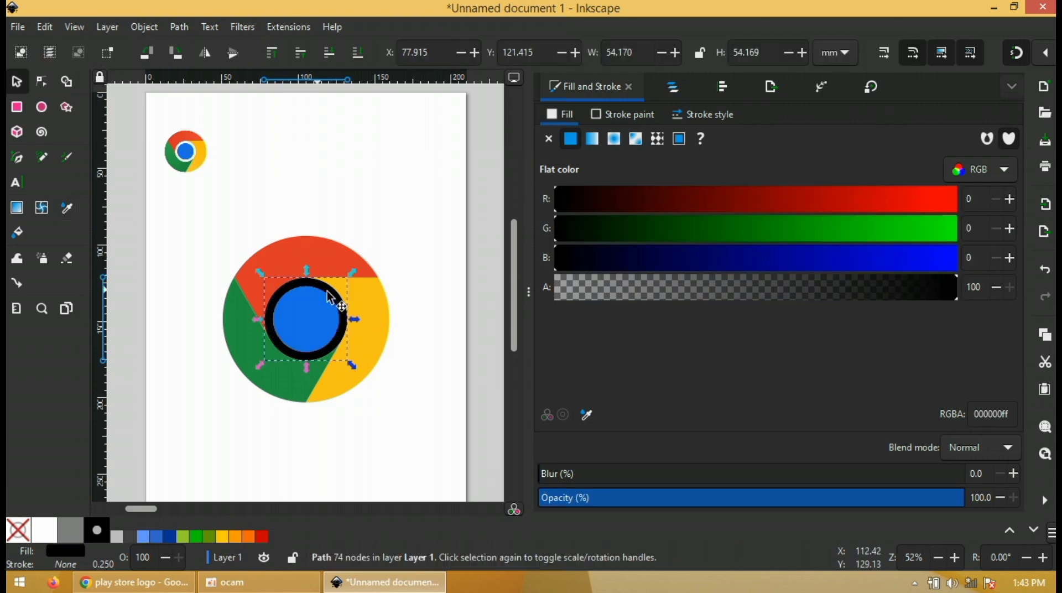
{"action": "left_click", "coordinate": [590, 415]}
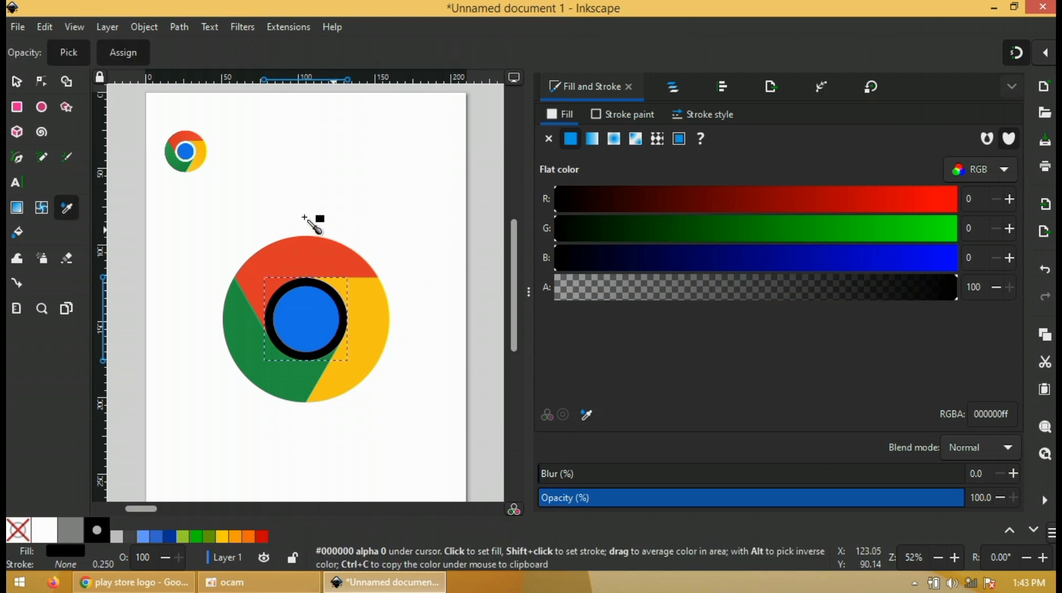
{"action": "left_click", "coordinate": [196, 161]}
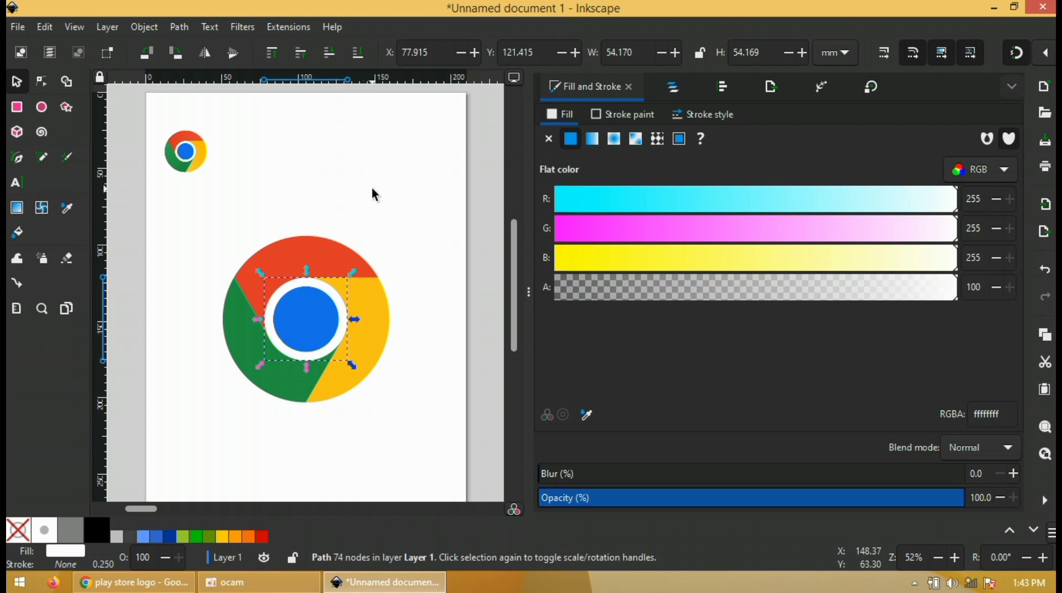
Step: Select all five coloured shapes of the redrawn logo, leaving out the reference image
{"action": "left_click", "coordinate": [372, 188]}
{"action": "left_click_drag", "start_coordinate": [451, 475], "coordinate": [211, 214]}
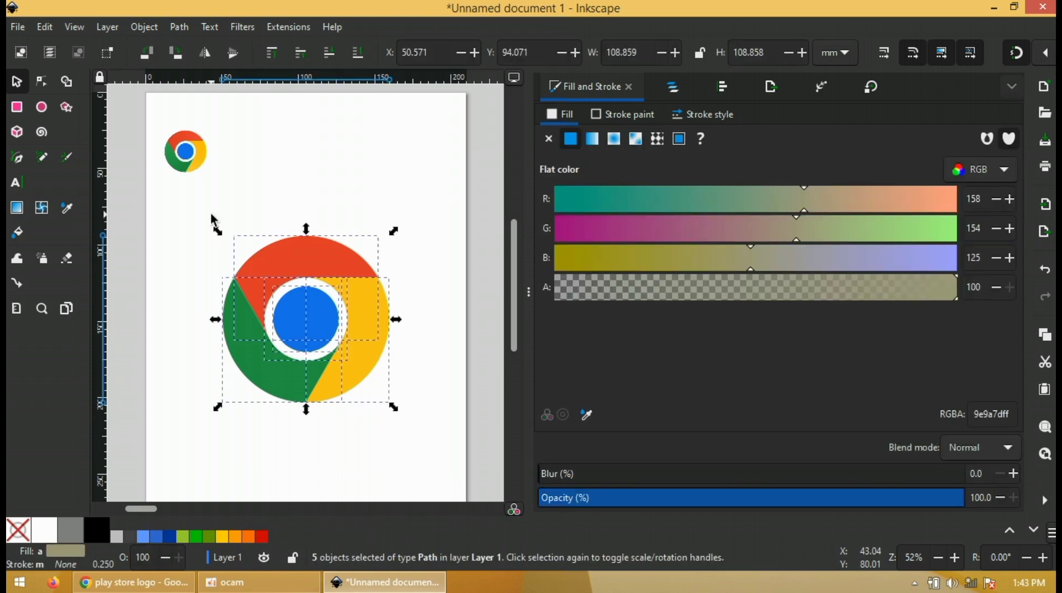